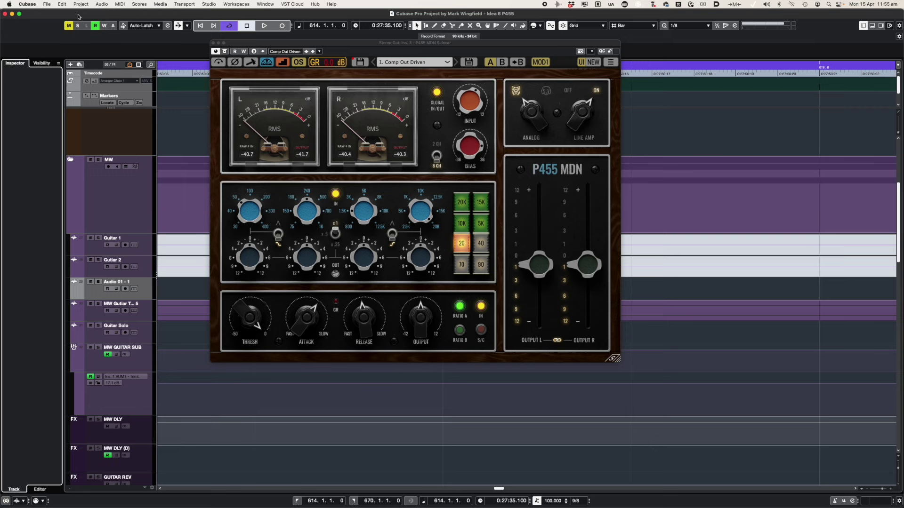
Move the P455 MDN Sidecar window aside and play the section from bar 614, comparing the plug-in bypassed and active.
drag(343, 45, 279, 45)
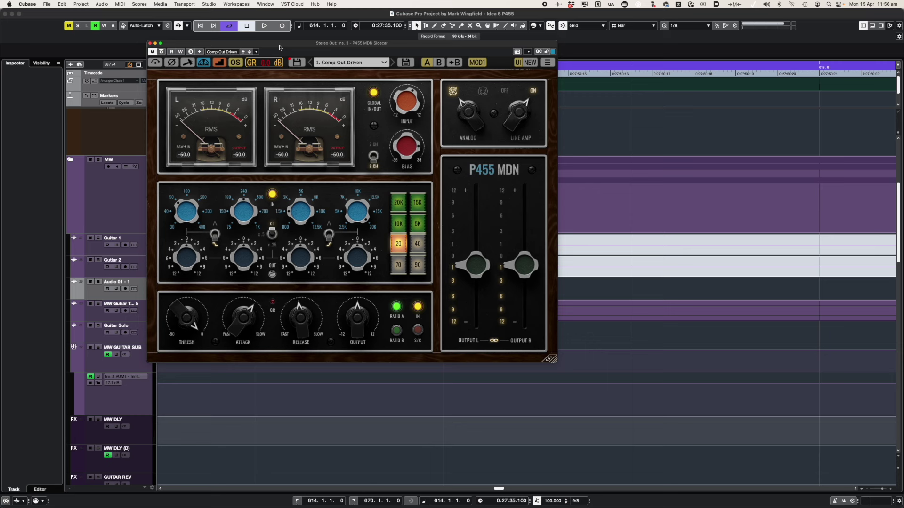
click(161, 51)
key(space)
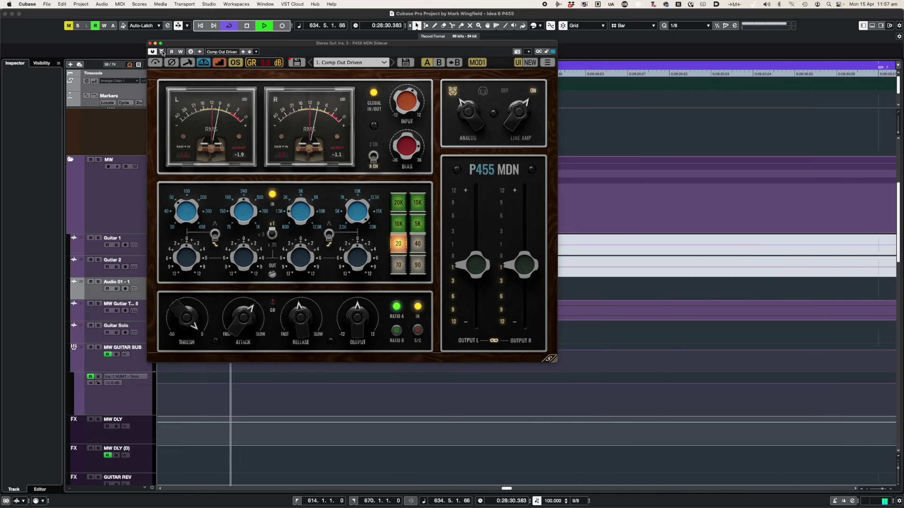
key(space)
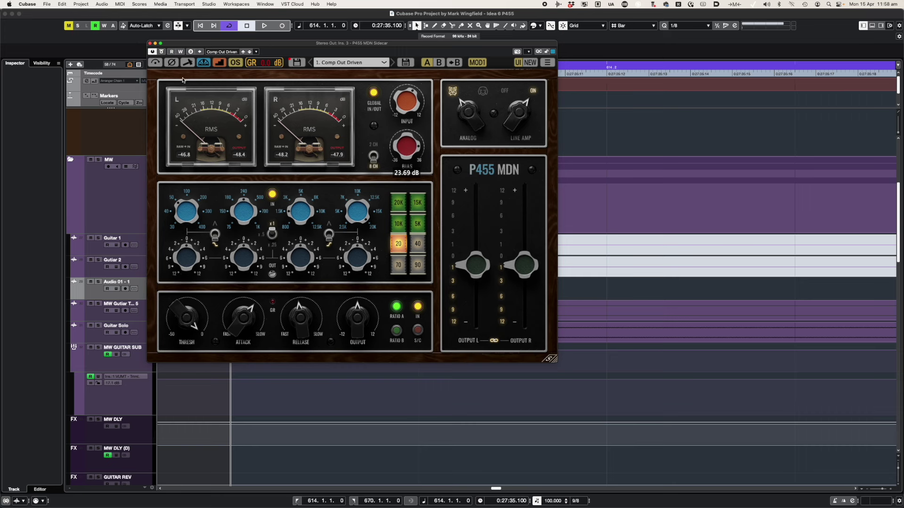
Bypass P455 MDN Sidecar, play the guitar section from bar 614, re-enable the plug-in for comparison and stop playback.
click(162, 52)
key(space)
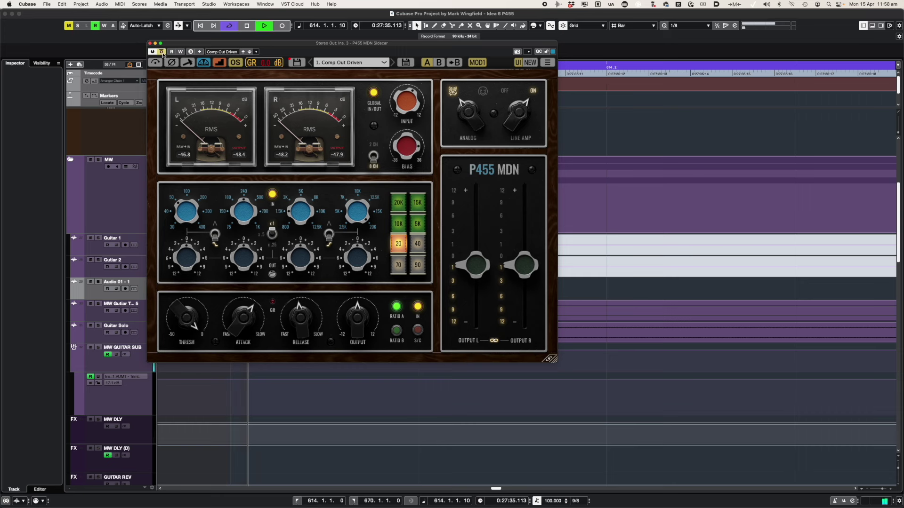
click(162, 52)
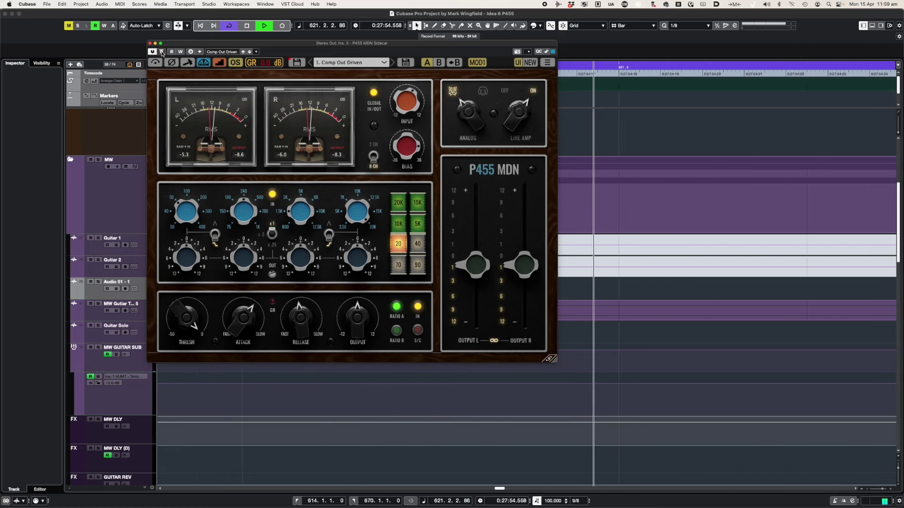
key(space)
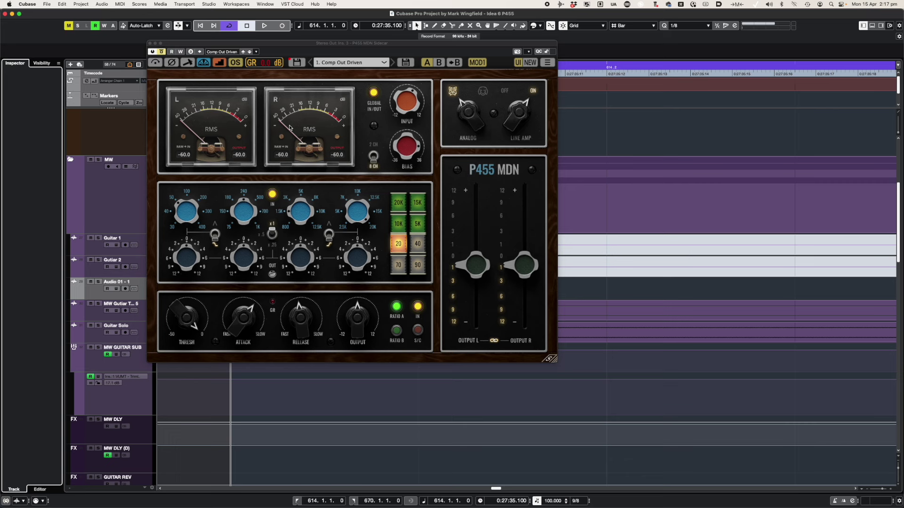
Replay the section starting with the plug-in bypassed, switch it back in partway through and stop playback.
key(space)
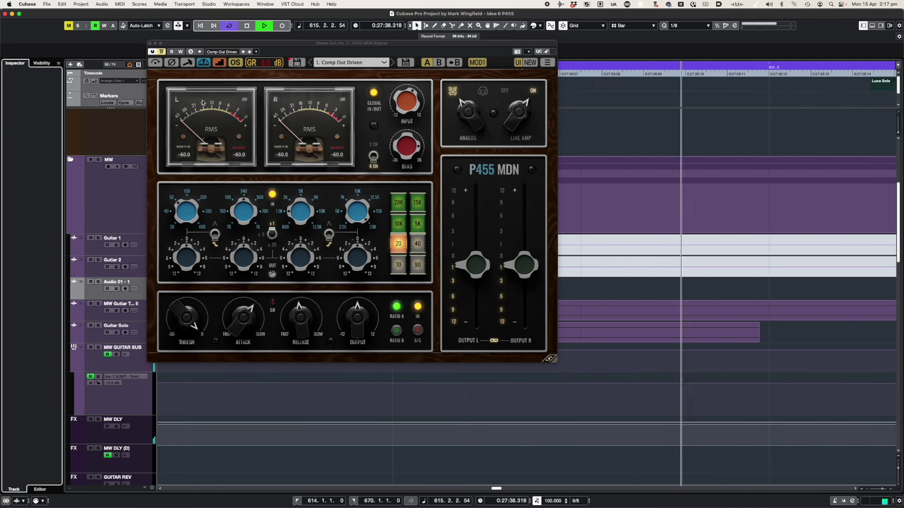
click(161, 52)
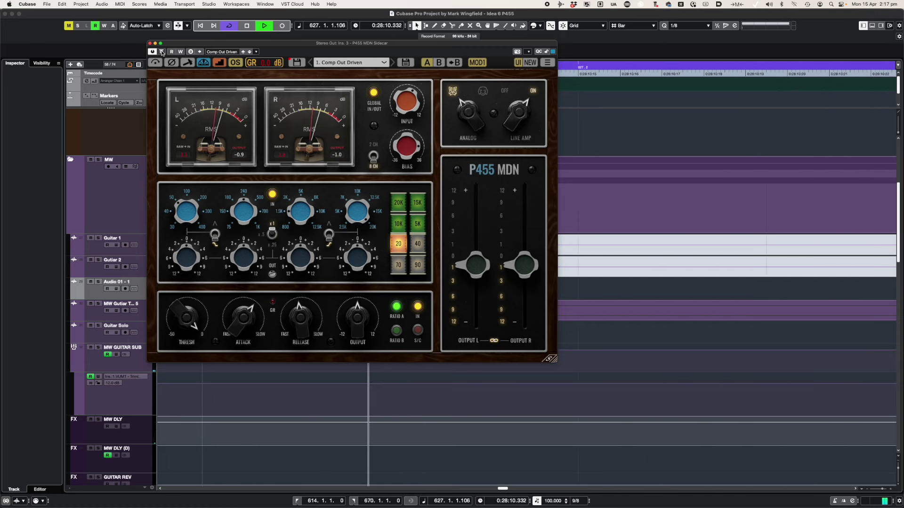
key(space)
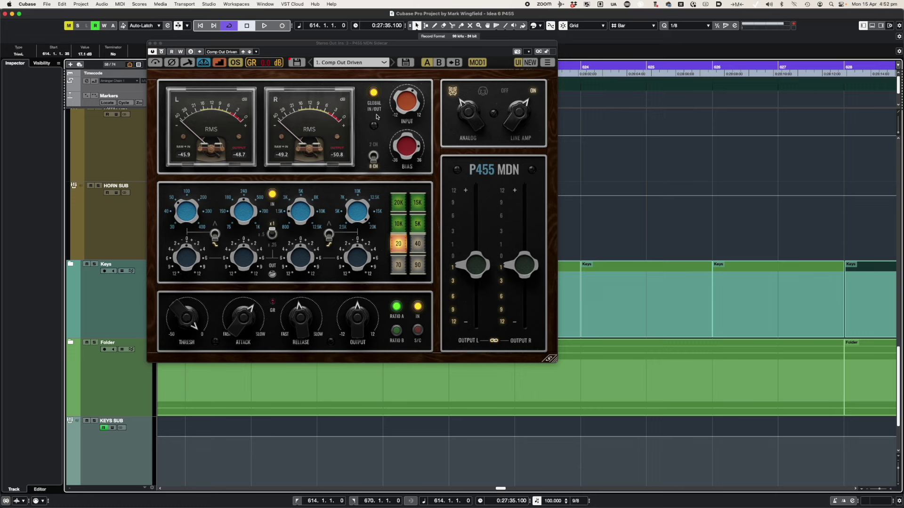
Toggle the EQ section out and back in.
mouse_move(393, 108)
click(273, 198)
click(273, 198)
click(273, 198)
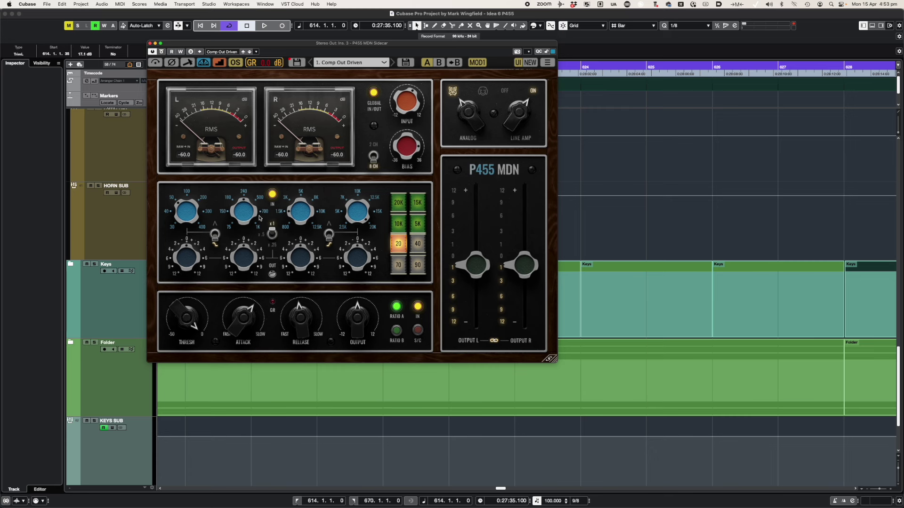
Cycle the channel model selector, ending on MOD1.
mouse_move(405, 95)
click(477, 63)
click(479, 63)
click(479, 64)
Try the x.5 EQ gain scale while setting the third band's gain to 2.00.
drag(304, 267, 301, 249)
click(271, 236)
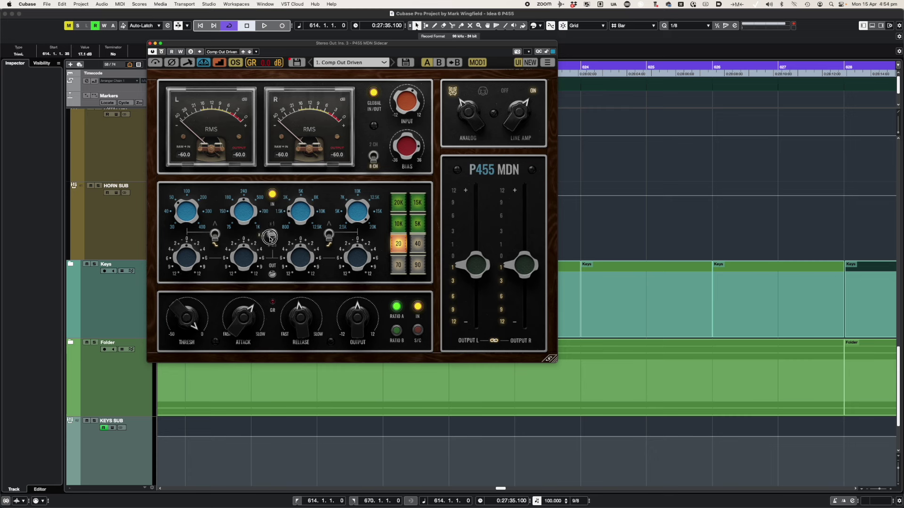
click(272, 232)
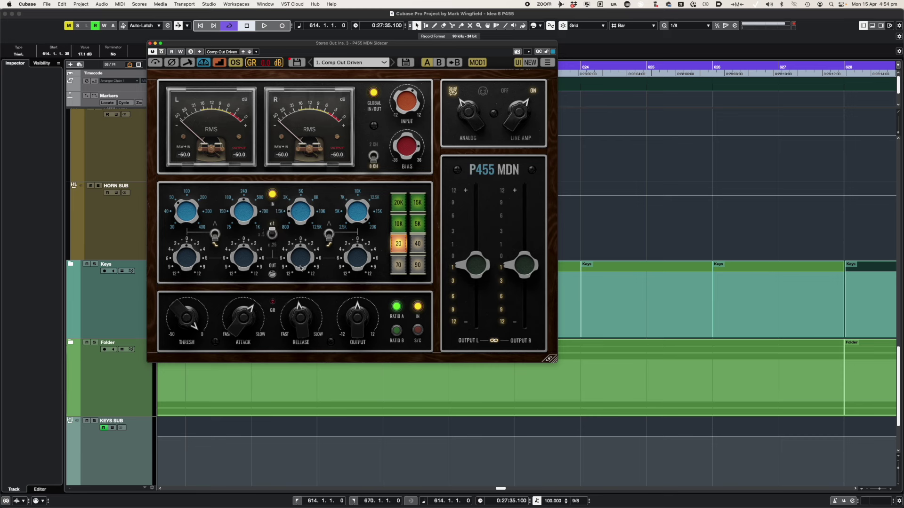
mouse_move(298, 262)
click(272, 235)
mouse_move(295, 259)
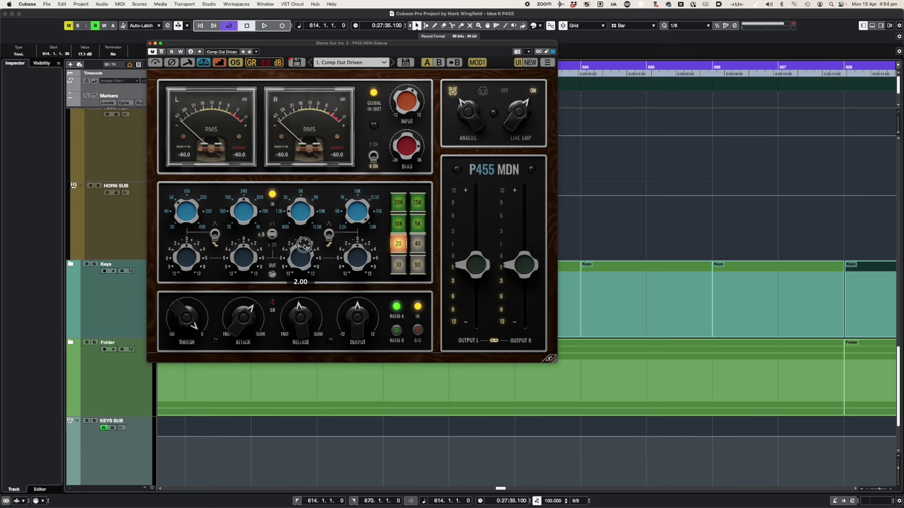
Try the x.25 EQ gain scale with the third band's gain at 0.00, and return the scale to x1.
click(272, 235)
mouse_move(297, 257)
mouse_down()
mouse_move(309, 238)
mouse_move(301, 261)
mouse_up()
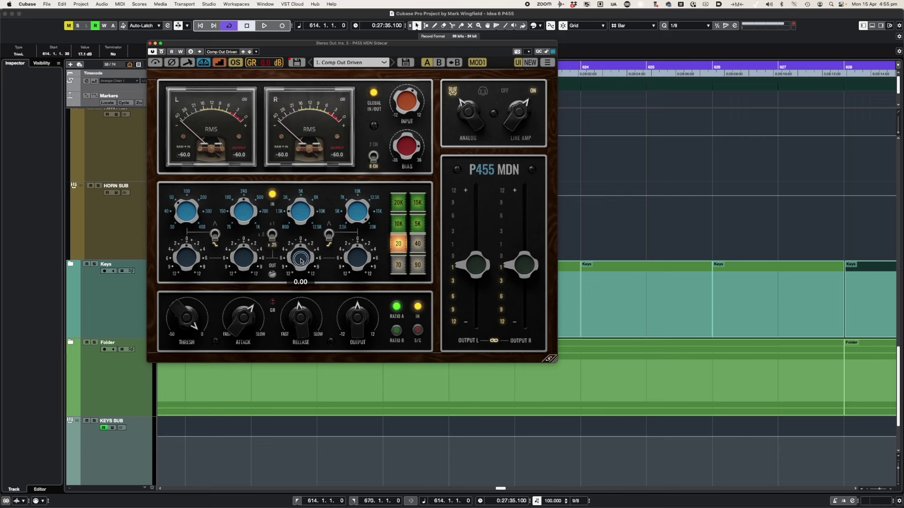
click(276, 236)
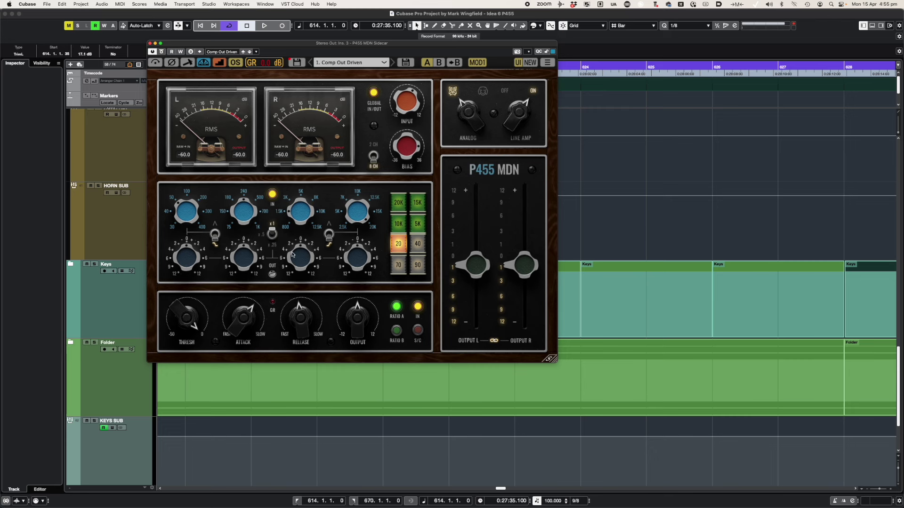
Sweep the third EQ band's gain at different gain scale settings, ending on x1 with the gain restored.
drag(294, 263, 303, 258)
click(272, 231)
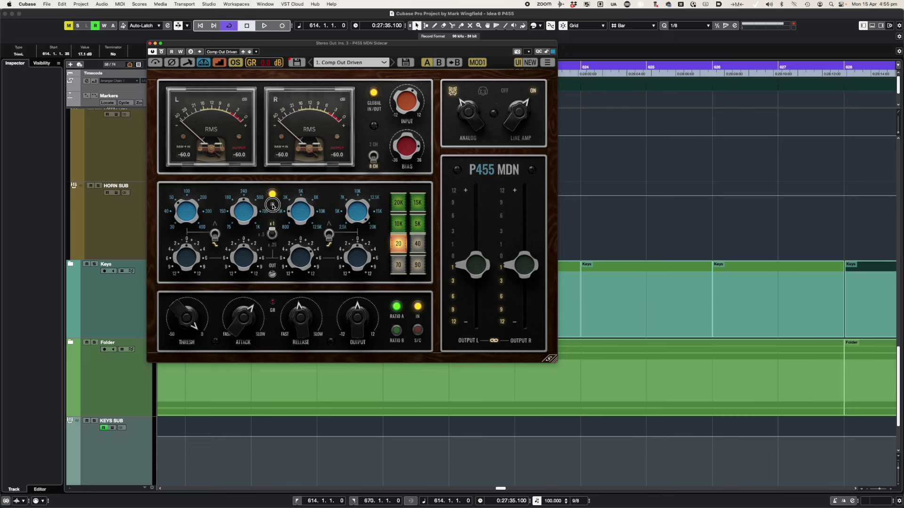
drag(306, 262, 299, 274)
click(274, 240)
drag(300, 255, 272, 217)
mouse_move(270, 278)
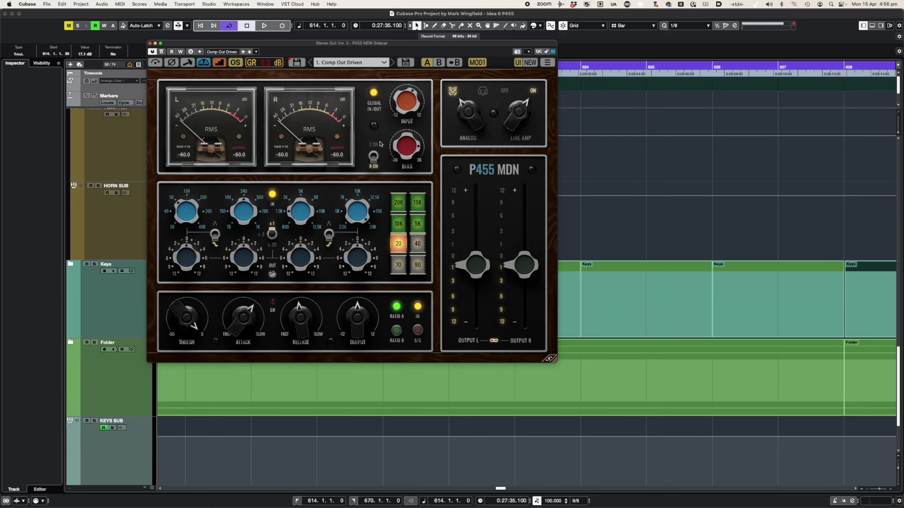
Switch the channel mode between 2 CH and 8 CH several times, leaving it on 8 CH.
click(374, 154)
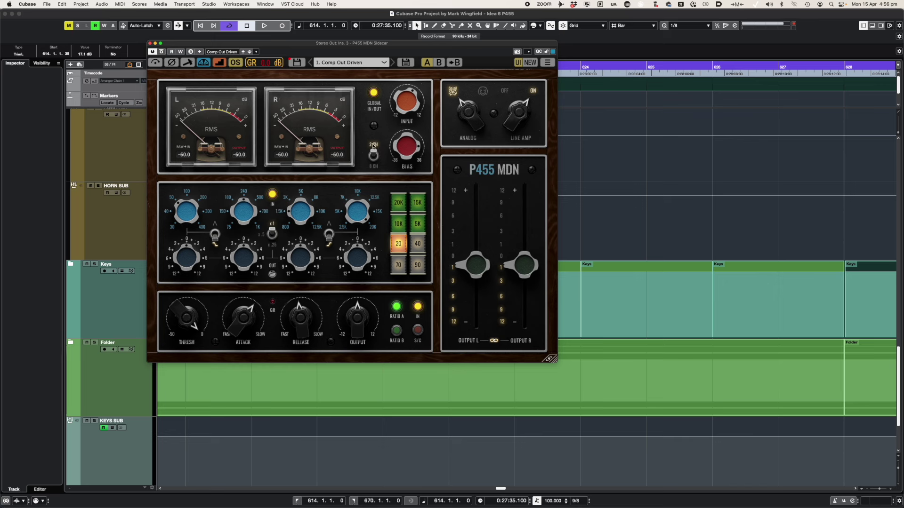
click(376, 169)
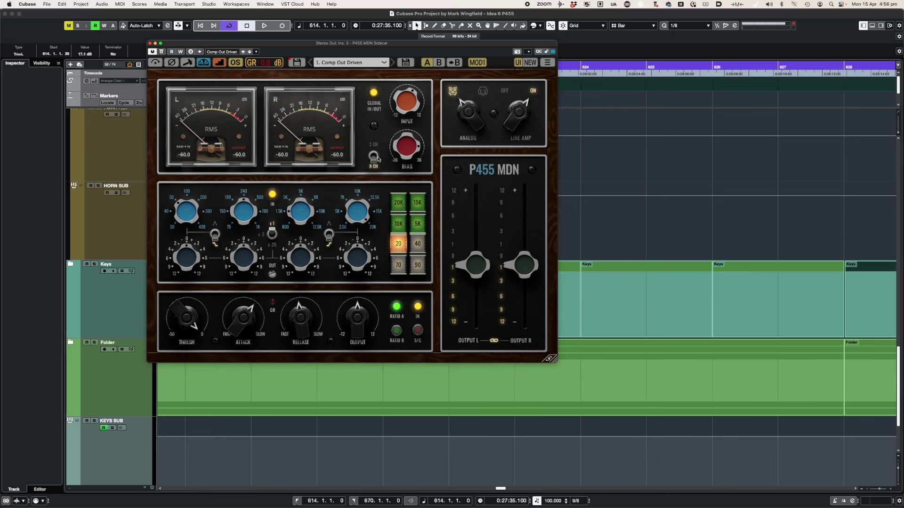
click(377, 159)
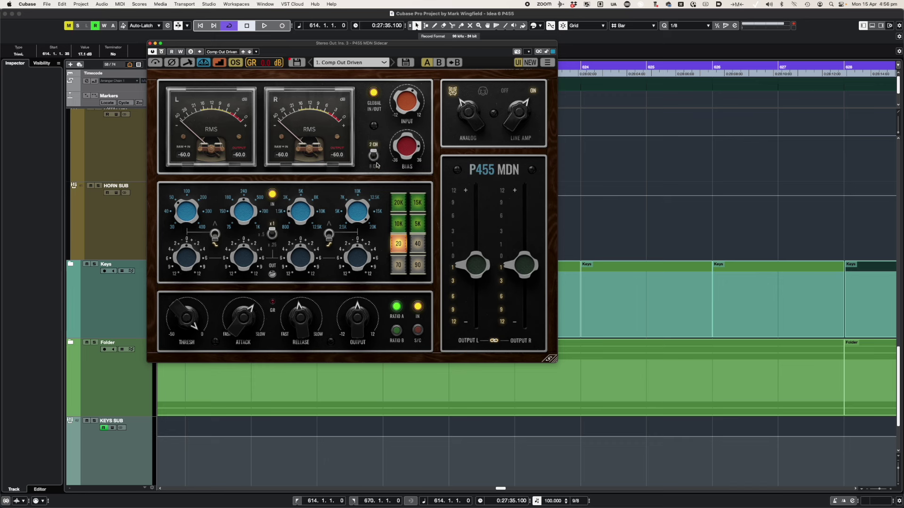
click(375, 156)
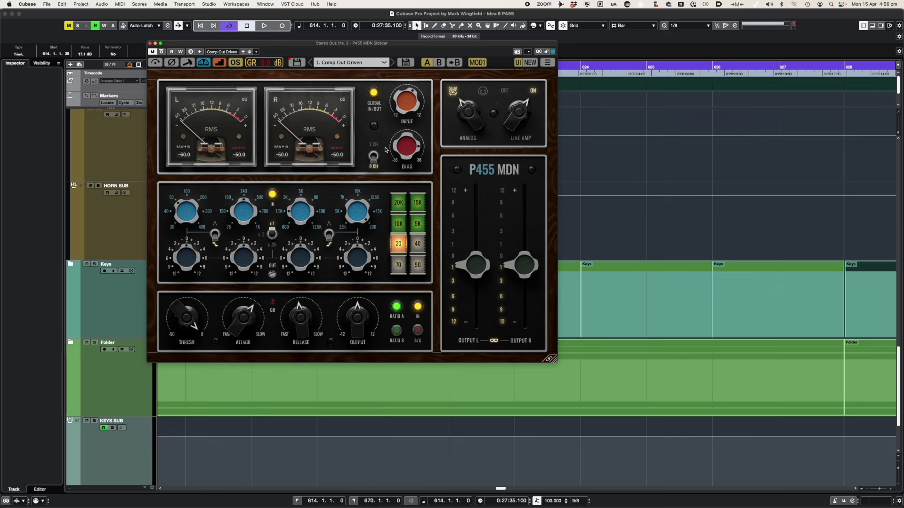
click(373, 150)
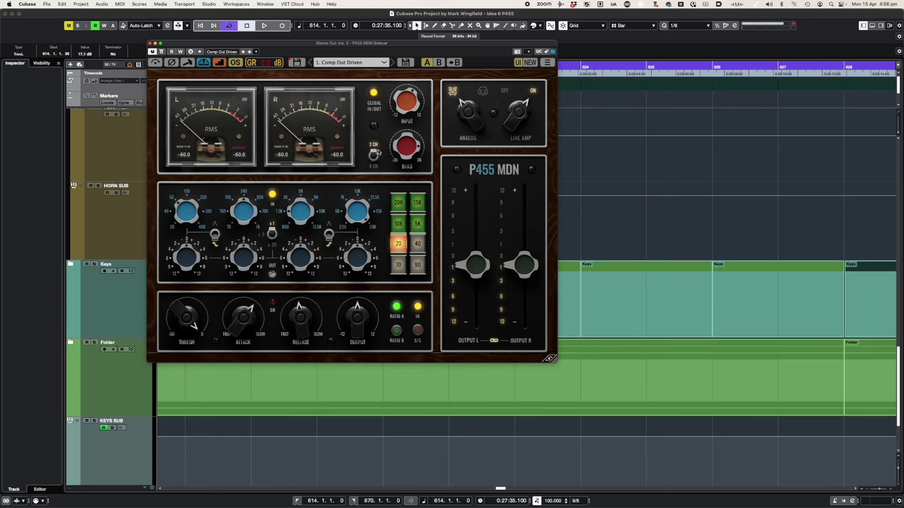
click(375, 164)
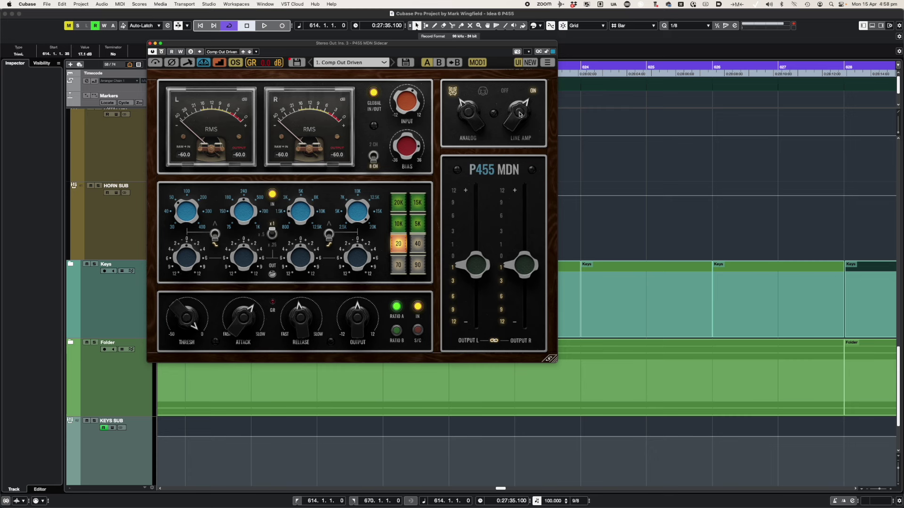
Turn the Line Amp off and back on.
click(520, 114)
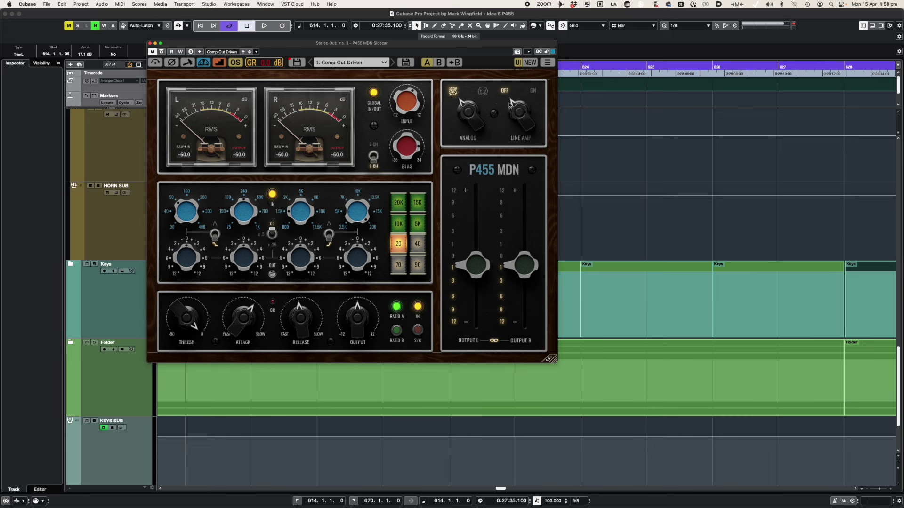
click(513, 113)
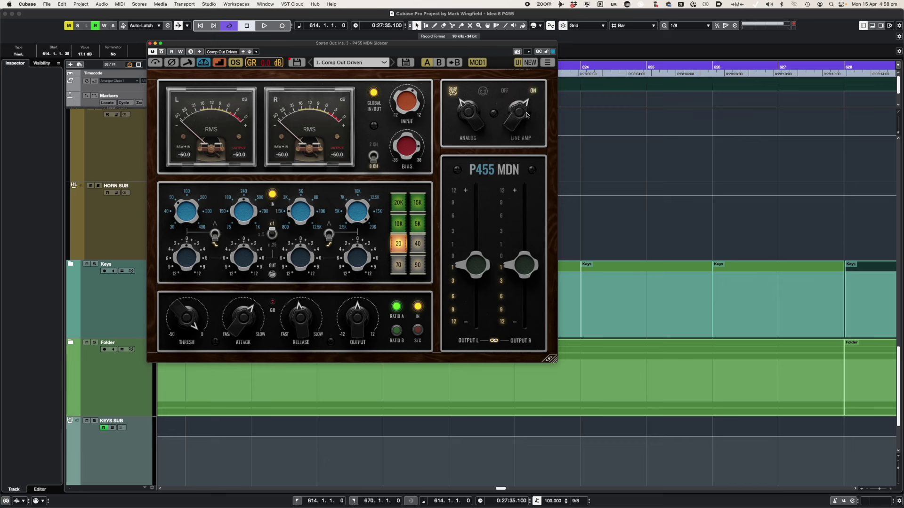
click(516, 140)
click(532, 91)
Switch the Analog control to its alternative position and return it to the original one.
mouse_move(271, 276)
mouse_move(382, 314)
mouse_move(360, 325)
mouse_move(402, 139)
click(470, 116)
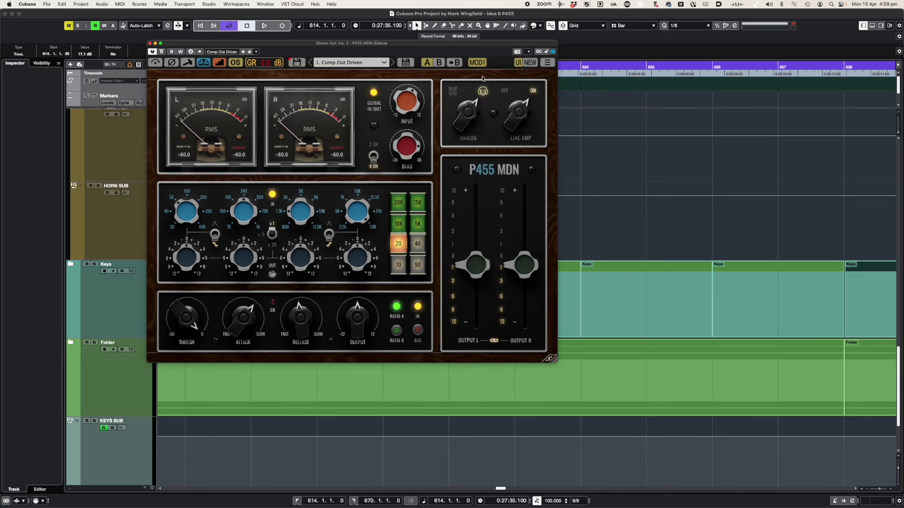
click(470, 116)
click(484, 99)
mouse_move(400, 158)
drag(465, 122, 463, 140)
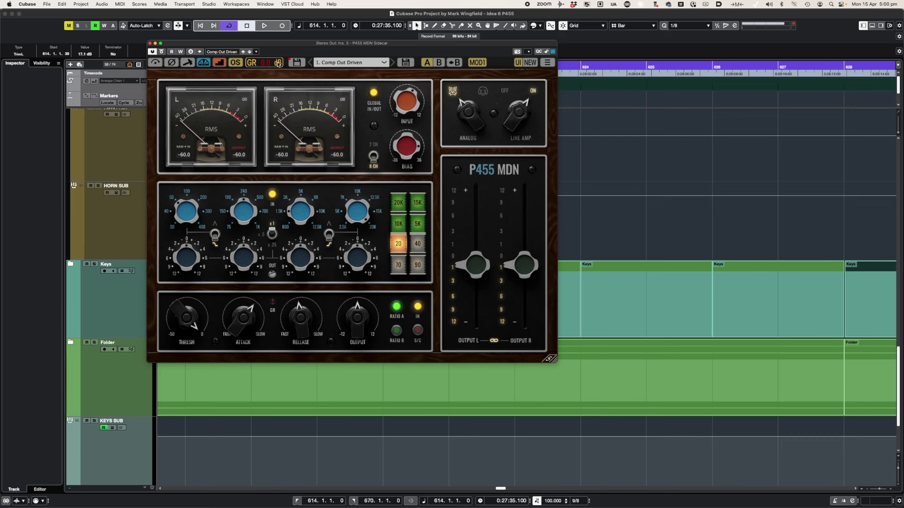
Toggle the stepped-knob mode and the gain-compensation mode off and back on.
click(219, 63)
click(220, 64)
click(221, 64)
click(219, 62)
click(205, 64)
click(204, 63)
click(202, 64)
Try a different gain on the fourth EQ band and reset it to its default.
mouse_move(258, 330)
mouse_move(407, 160)
mouse_move(300, 262)
mouse_move(352, 256)
mouse_down()
mouse_move(375, 189)
mouse_move(358, 269)
mouse_up()
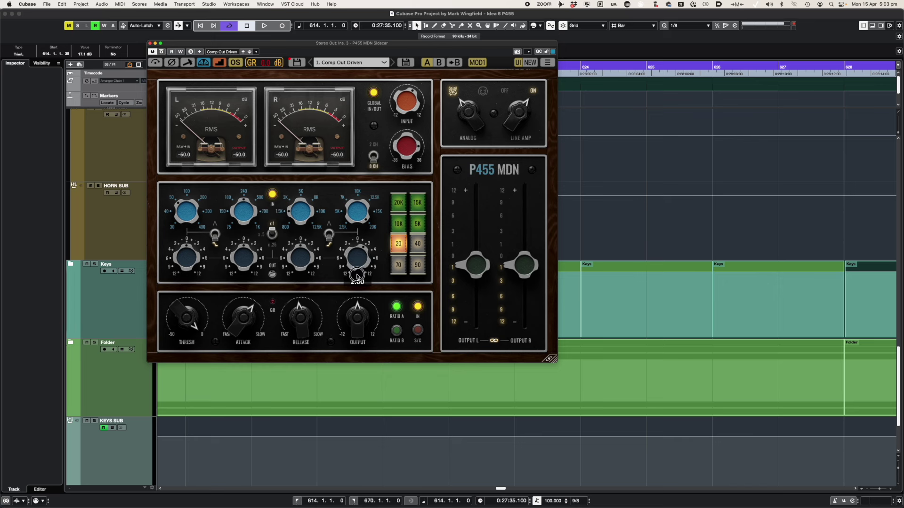
super+click(367, 256)
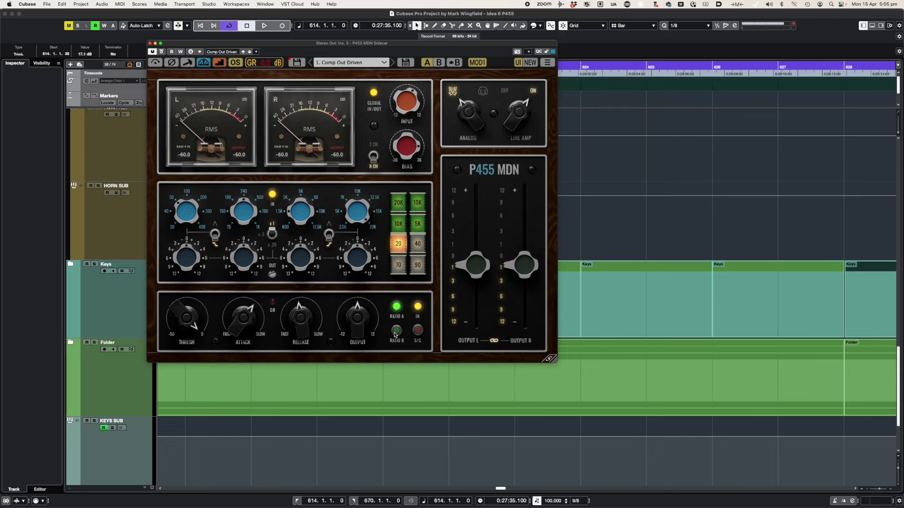
Fine-tune the Bias to about 23.74 dB.
mouse_move(214, 316)
mouse_move(345, 329)
mouse_move(242, 322)
mouse_move(409, 106)
mouse_move(408, 157)
mouse_move(407, 148)
mouse_down()
mouse_move(425, 229)
mouse_move(406, 144)
mouse_move(408, 210)
mouse_move(407, 159)
mouse_move(420, 221)
mouse_move(410, 152)
mouse_move(408, 198)
mouse_move(410, 207)
mouse_move(409, 149)
mouse_up()
drag(406, 150, 407, 151)
mouse_move(401, 122)
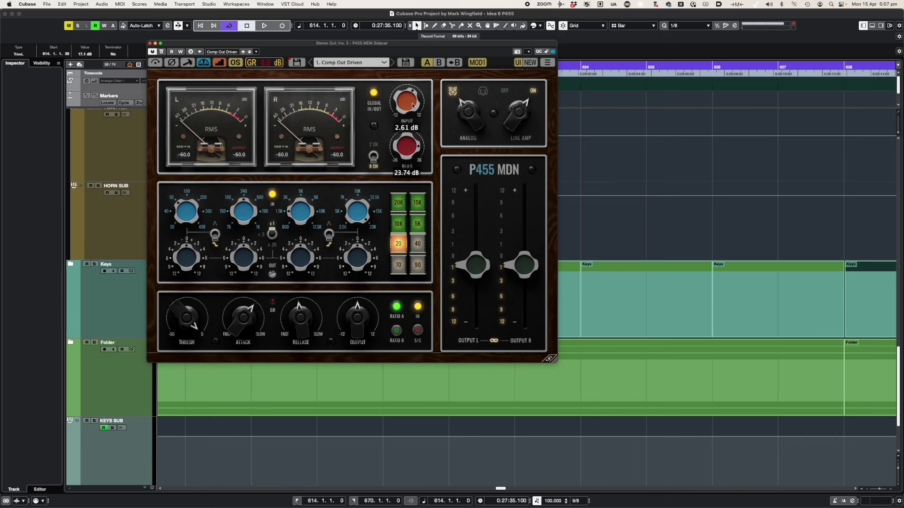
mouse_move(408, 145)
drag(407, 145, 408, 145)
Raise the Input to about 5.89 dB and bring it back down to about 2.87 dB.
mouse_move(272, 274)
mouse_move(358, 327)
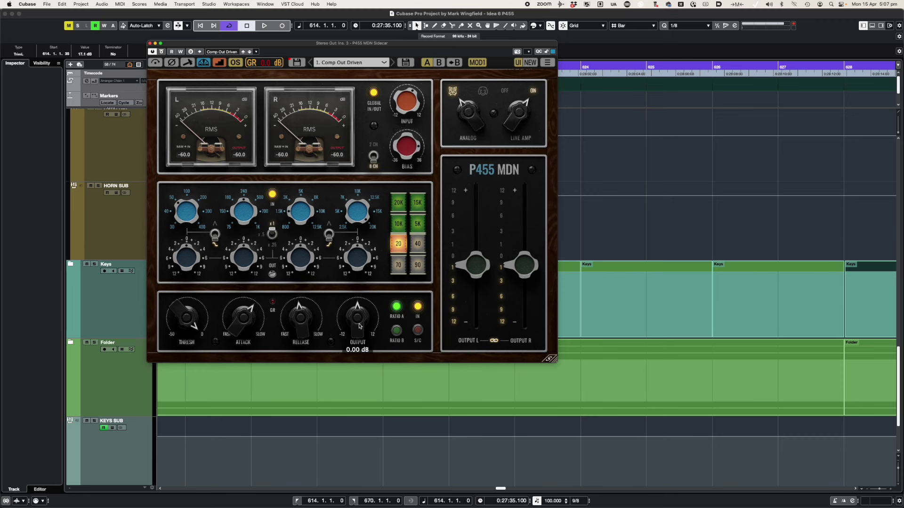
drag(401, 114, 409, 100)
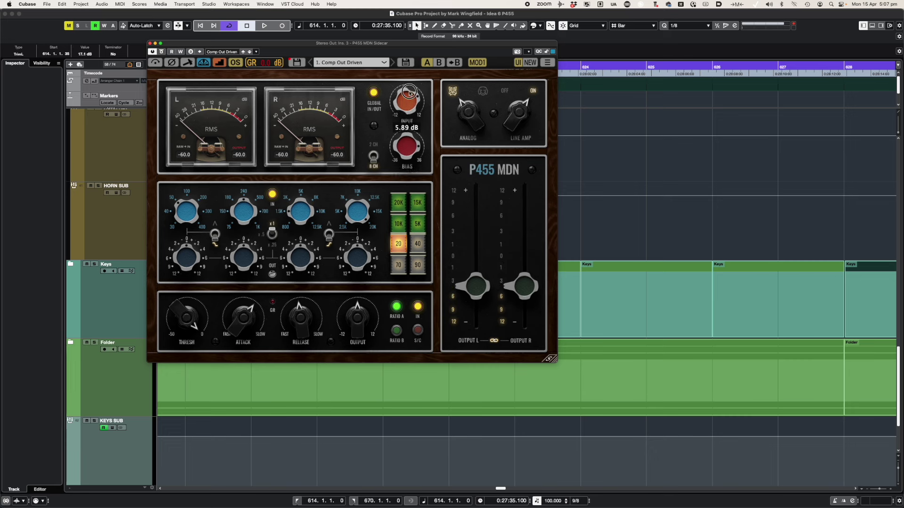
drag(409, 100, 407, 102)
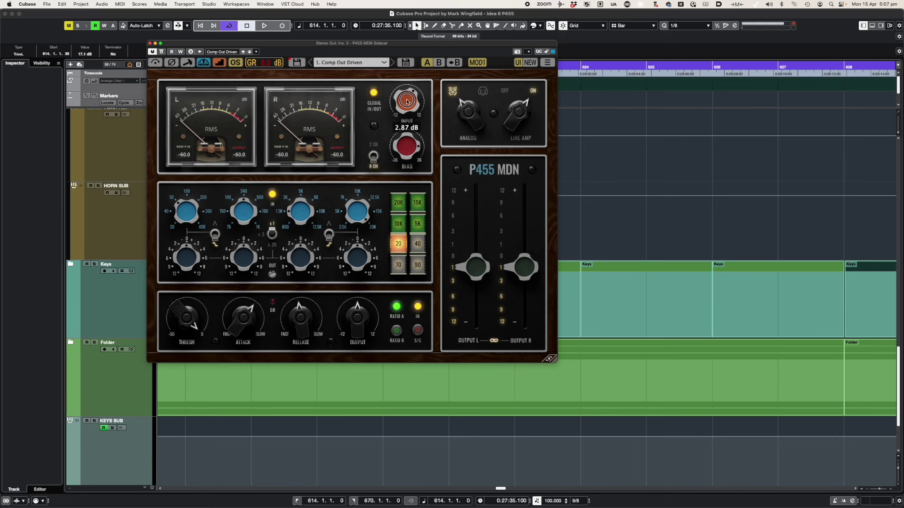
Set the compressor's Output to about 2.01 dB and adjust the EQ section's Out trim.
drag(358, 325, 361, 320)
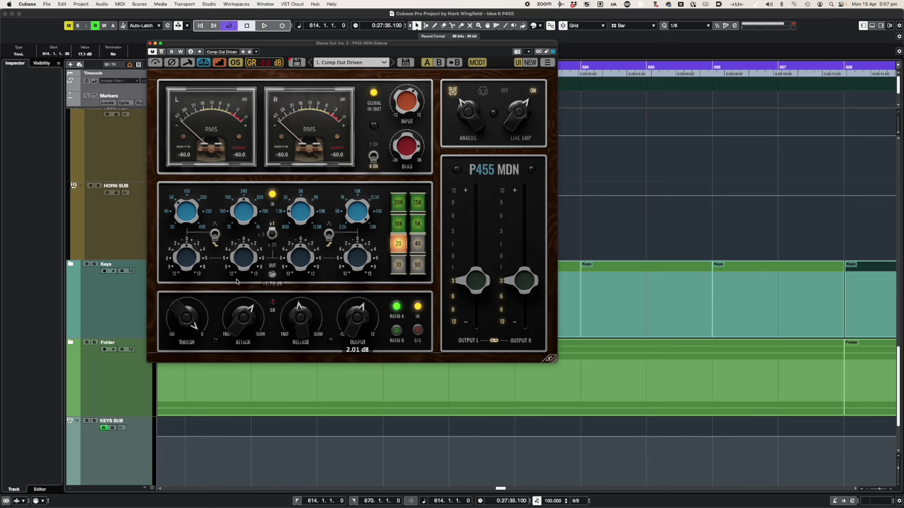
click(271, 275)
drag(272, 275, 270, 277)
Lower the Input level to rebalance the plug-in's gain staging.
mouse_move(466, 263)
mouse_move(402, 112)
drag(408, 101, 403, 124)
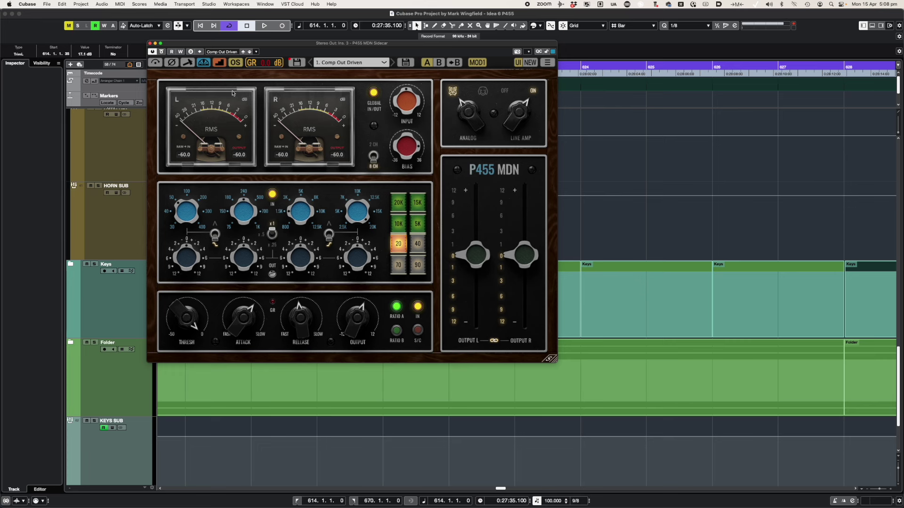
Start playback and adjust the gain of the EQ's high-frequency band.
key(space)
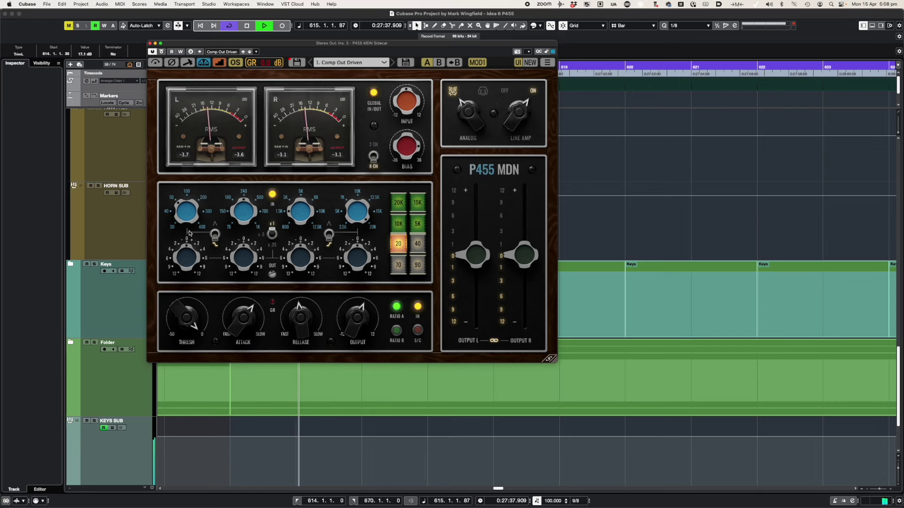
drag(358, 268, 359, 225)
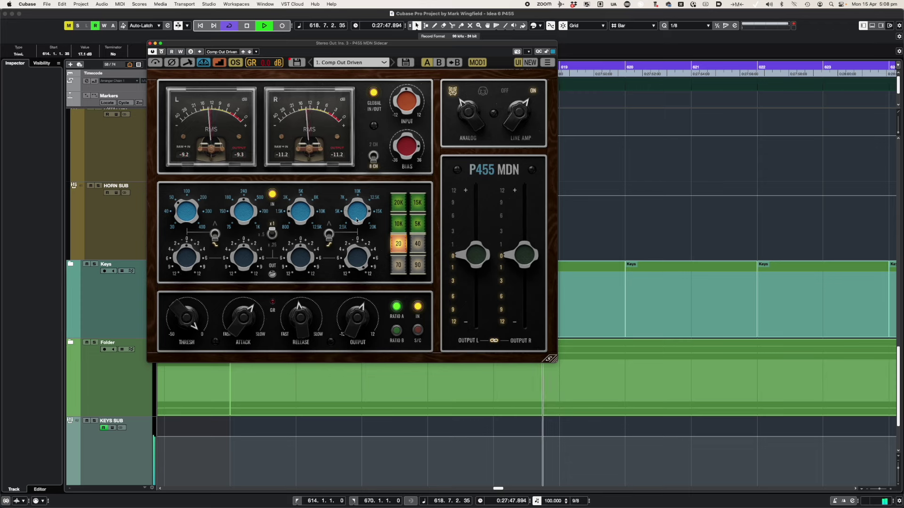
drag(356, 260, 355, 266)
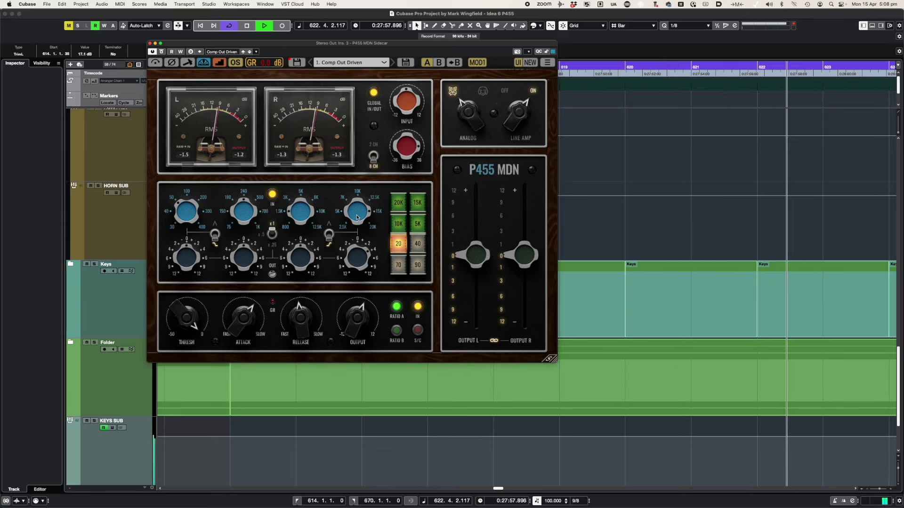
Compare the sound with the high EQ band switched off and on, and stop playback.
click(357, 217)
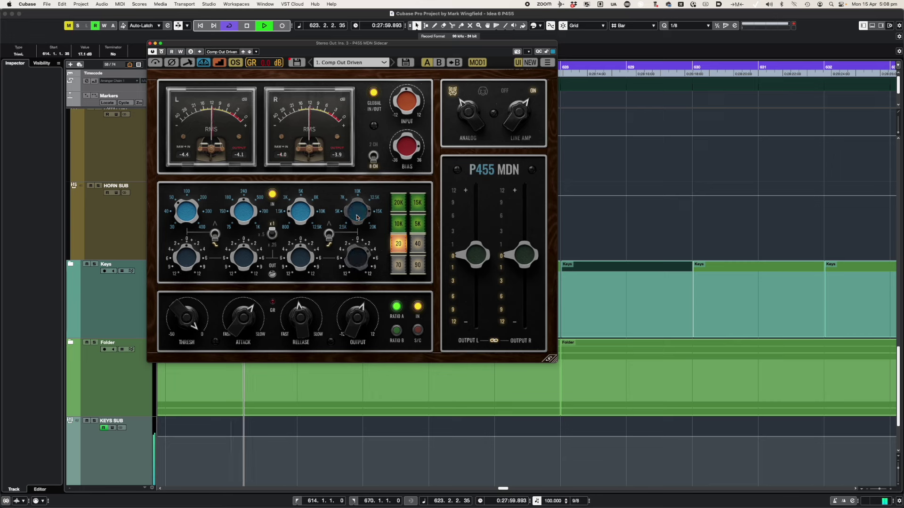
click(357, 217)
key(space)
click(356, 217)
click(357, 218)
Switch the four EQ bands off one after another from high to low and back on, repeating the sequence several times.
click(357, 218)
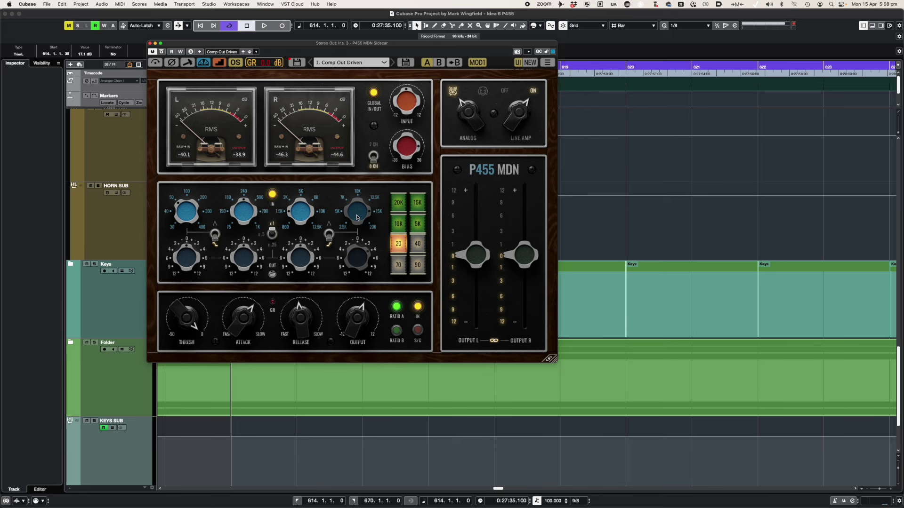
click(288, 213)
click(267, 216)
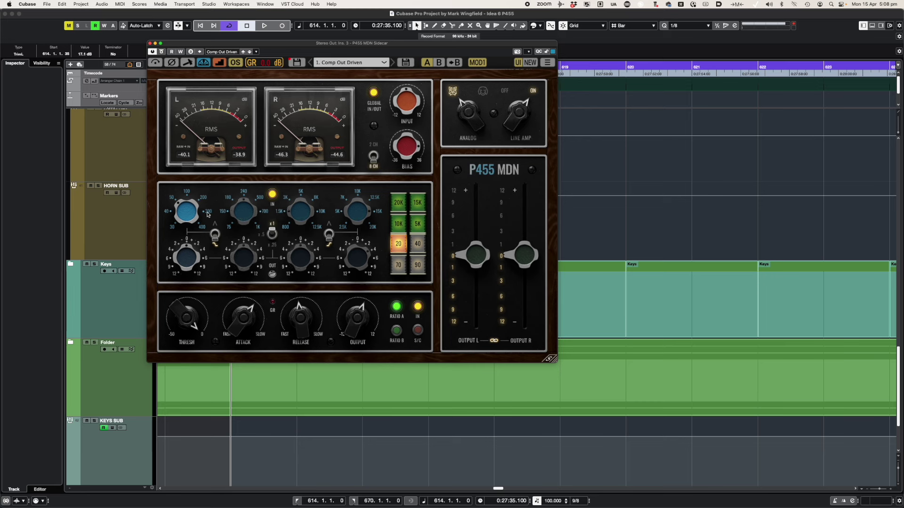
click(182, 216)
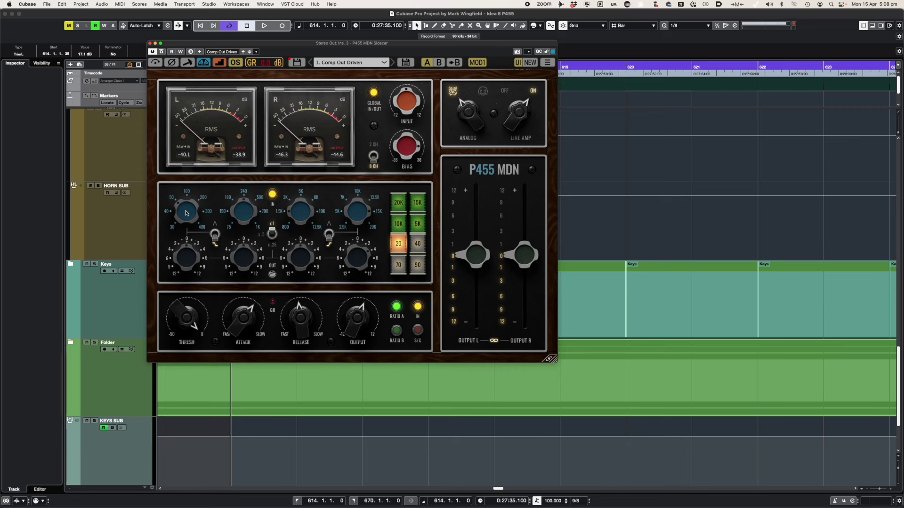
click(360, 216)
click(360, 216)
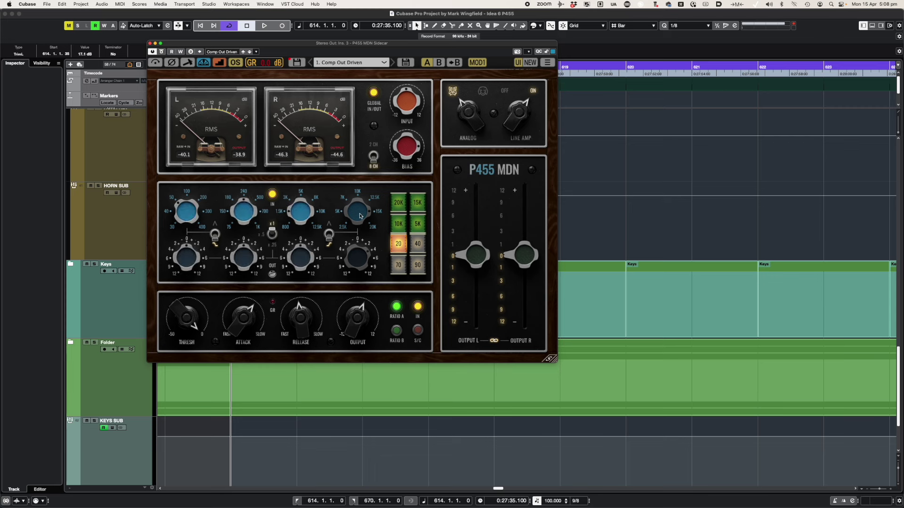
click(312, 215)
click(260, 216)
click(193, 218)
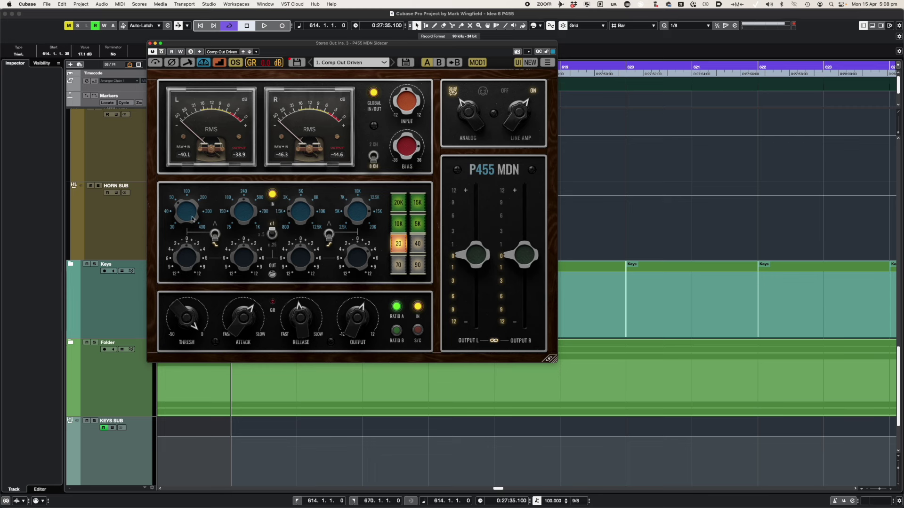
click(362, 214)
click(363, 214)
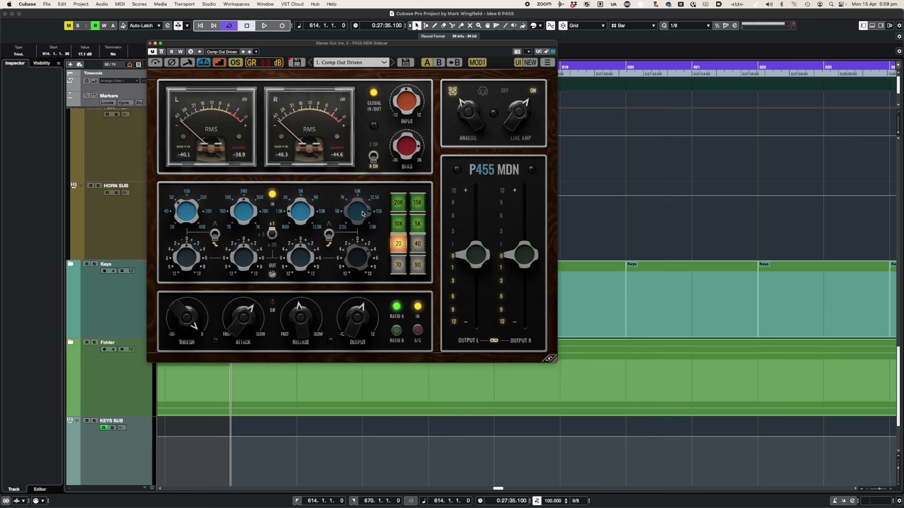
click(297, 217)
click(243, 217)
click(191, 220)
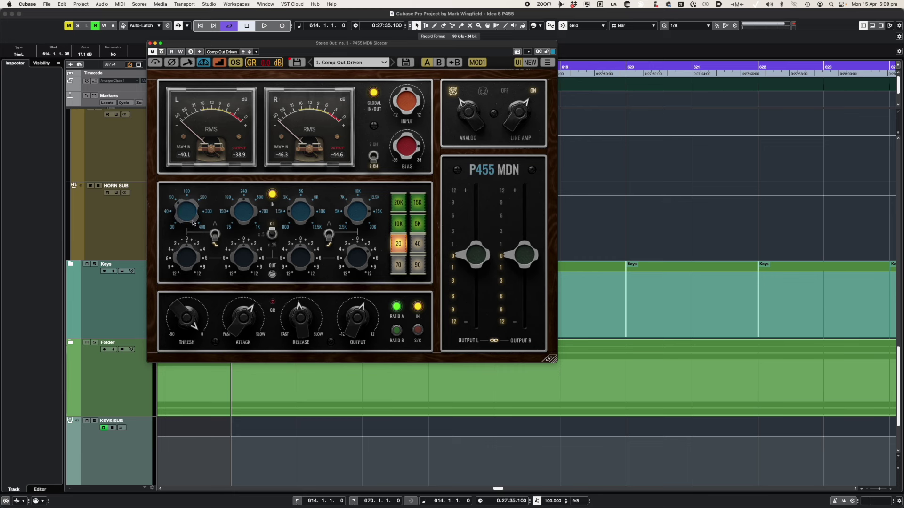
click(332, 217)
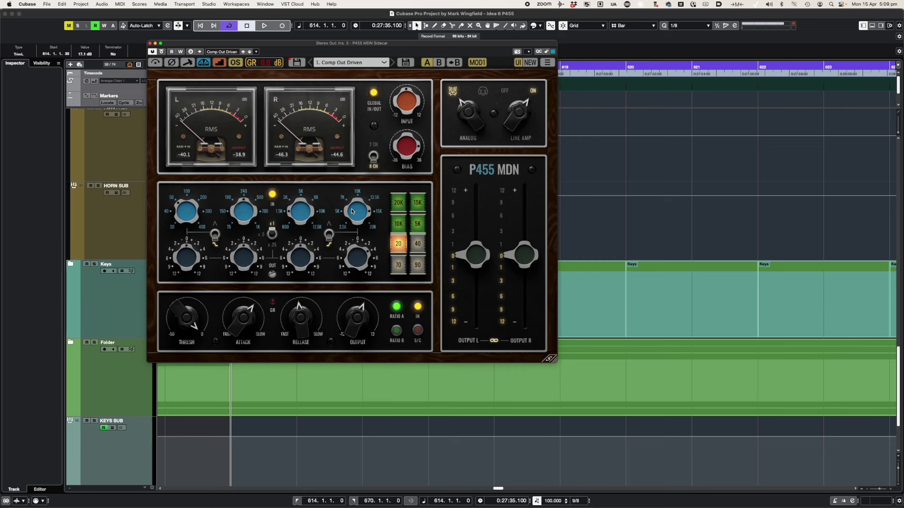
Restart playback and compare the mix with the high EQ band switched off and on.
key(space)
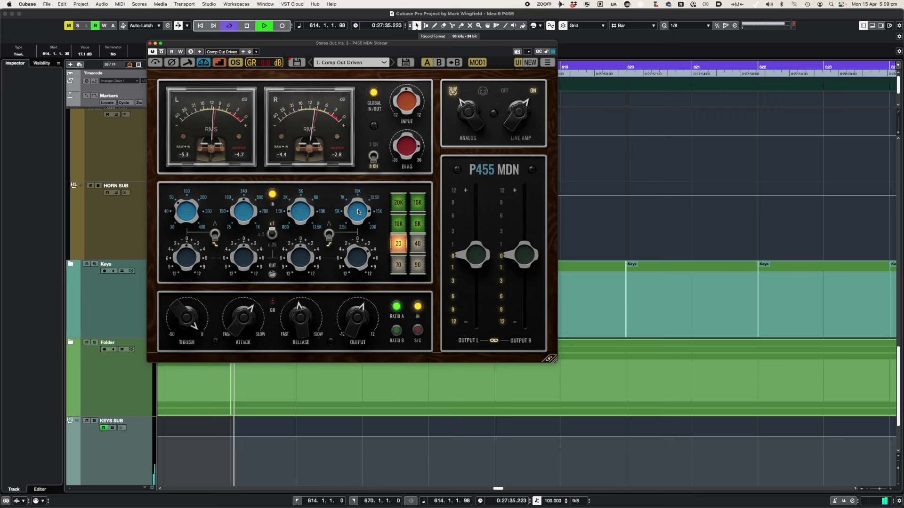
click(357, 214)
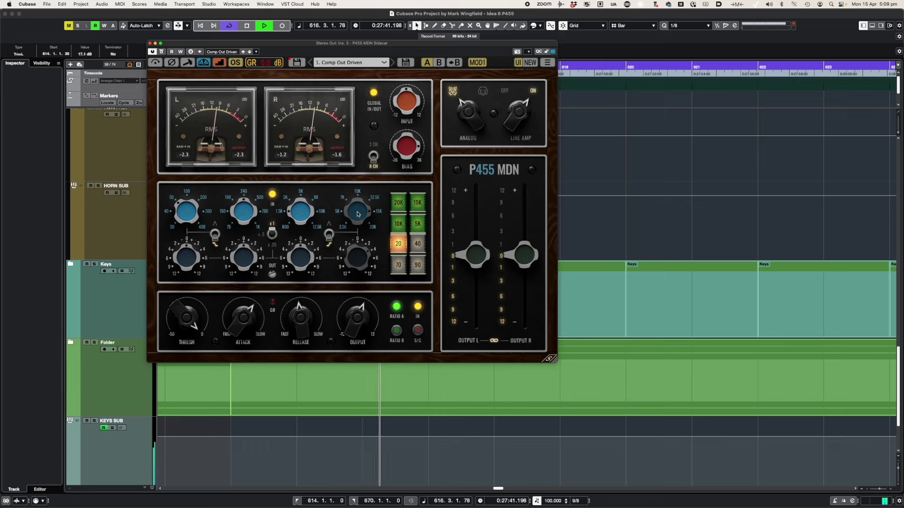
click(357, 214)
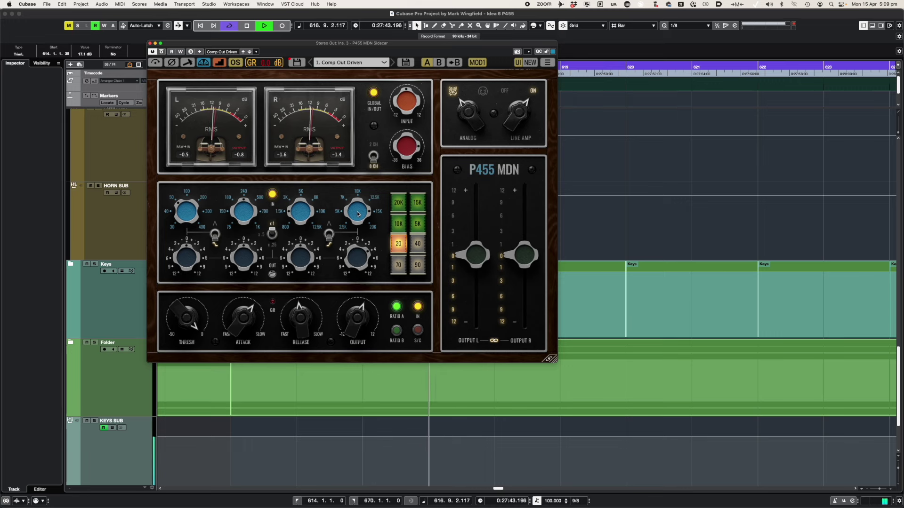
Set the high EQ band's gain to about 4.00.
mouse_move(356, 259)
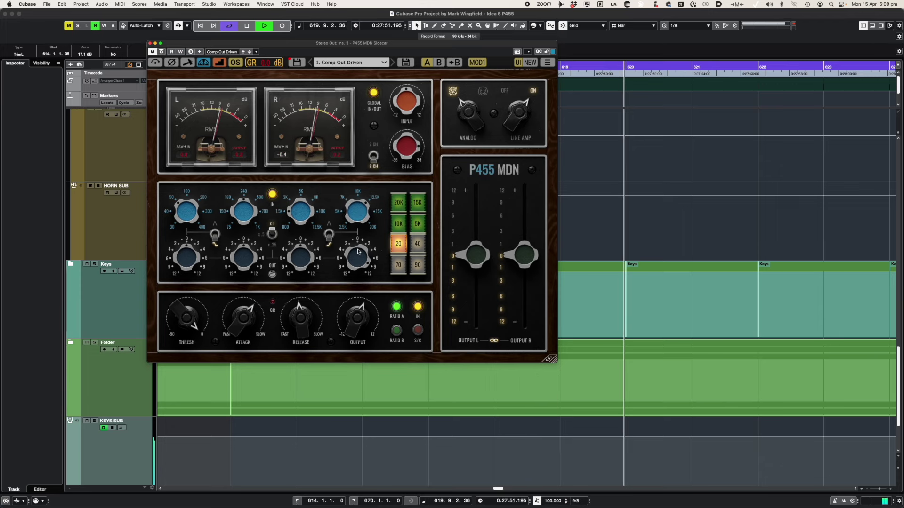
drag(360, 244, 355, 262)
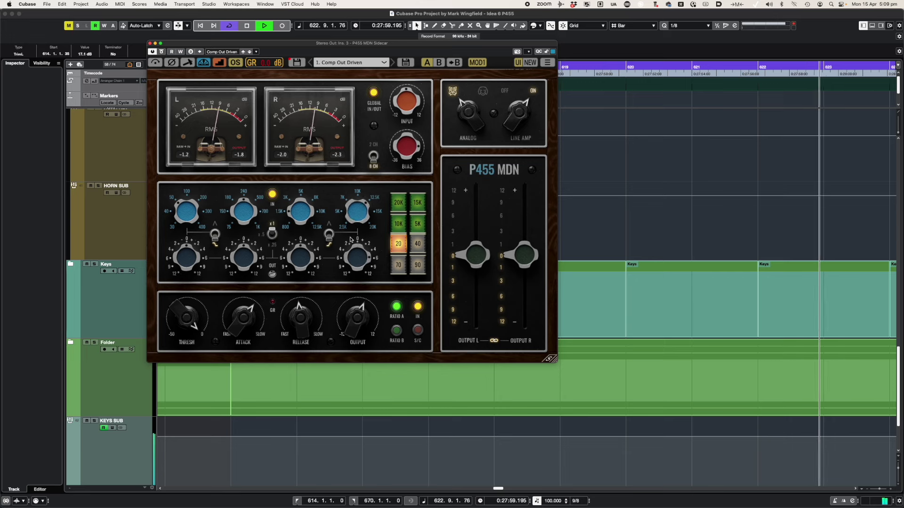
mouse_move(356, 263)
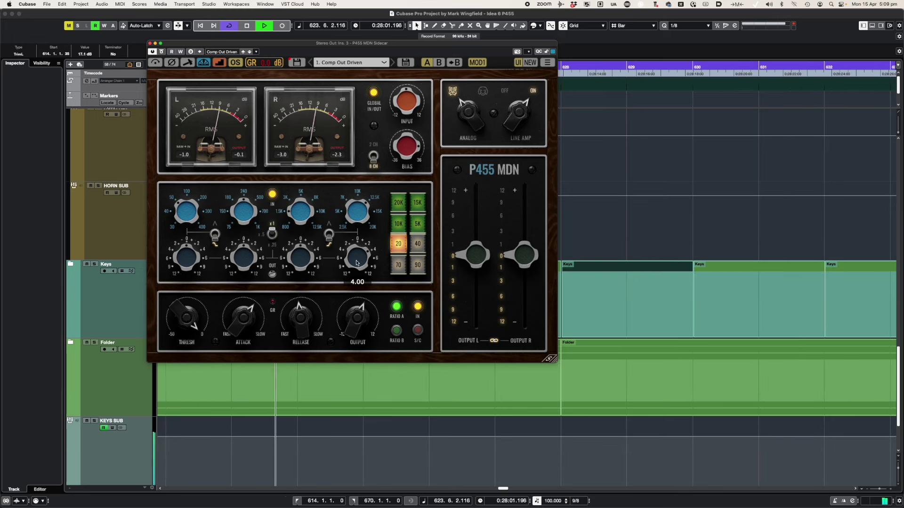
Engage the 15K low-pass filter and compare the mix with the EQ section bypassed and active.
click(419, 205)
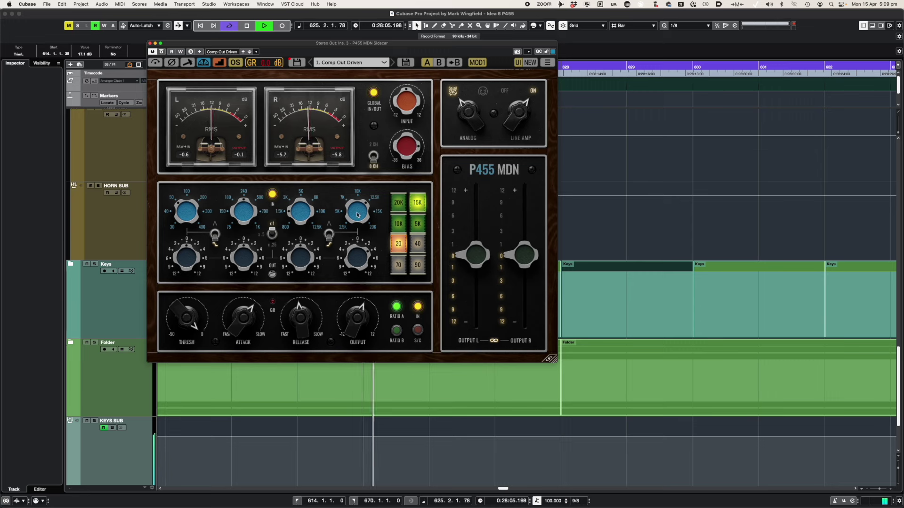
click(272, 194)
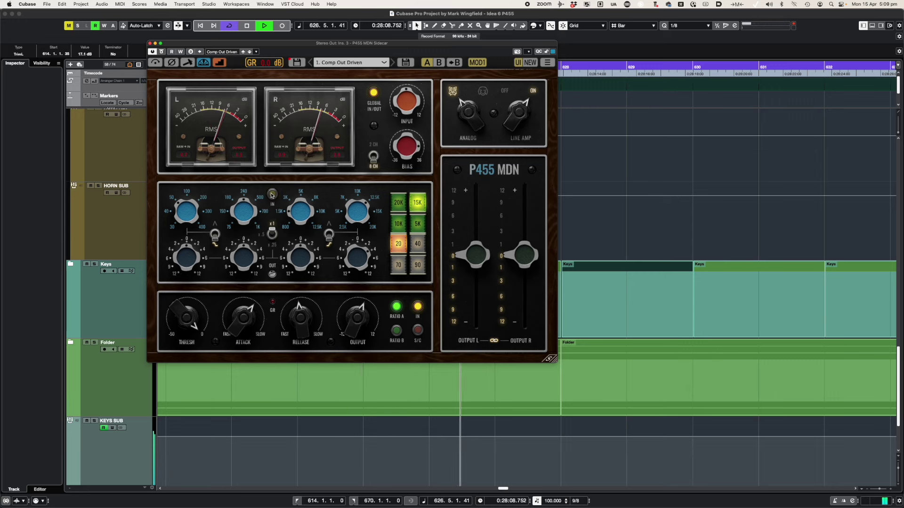
click(272, 194)
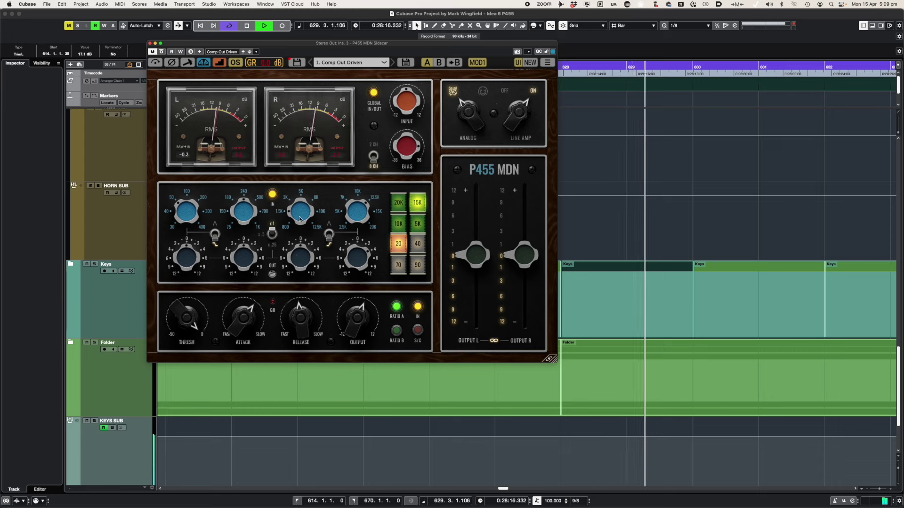
Adjust the gains of the mid and low EQ bands.
mouse_move(298, 255)
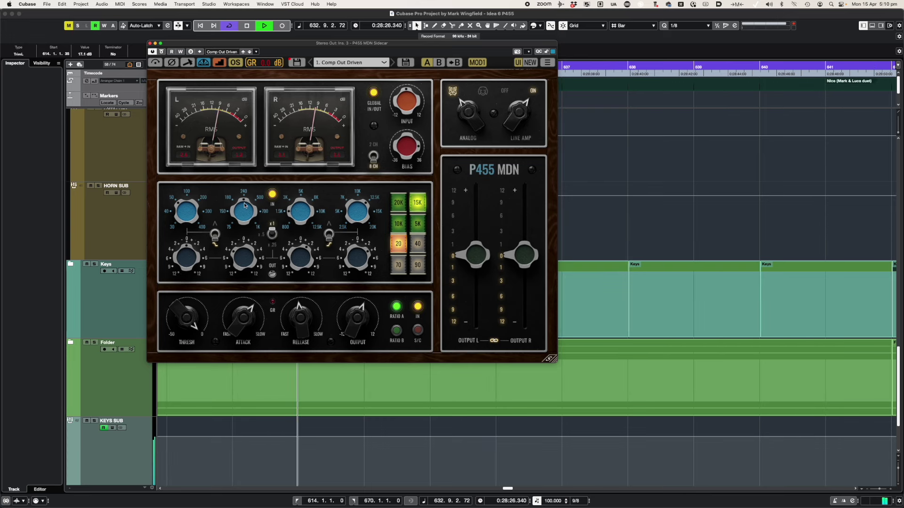
drag(239, 256, 189, 245)
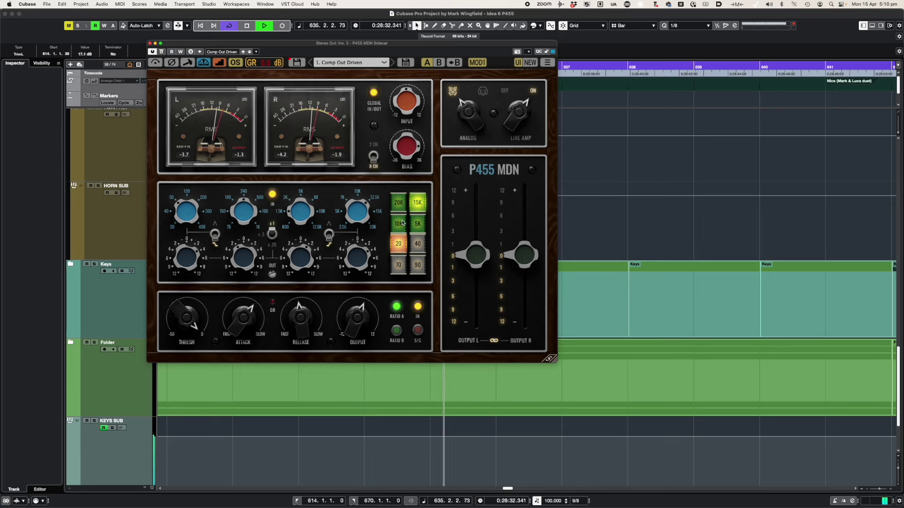
Switch the high-pass filter to 40 and compare the mix with the EQ section off and on.
click(417, 244)
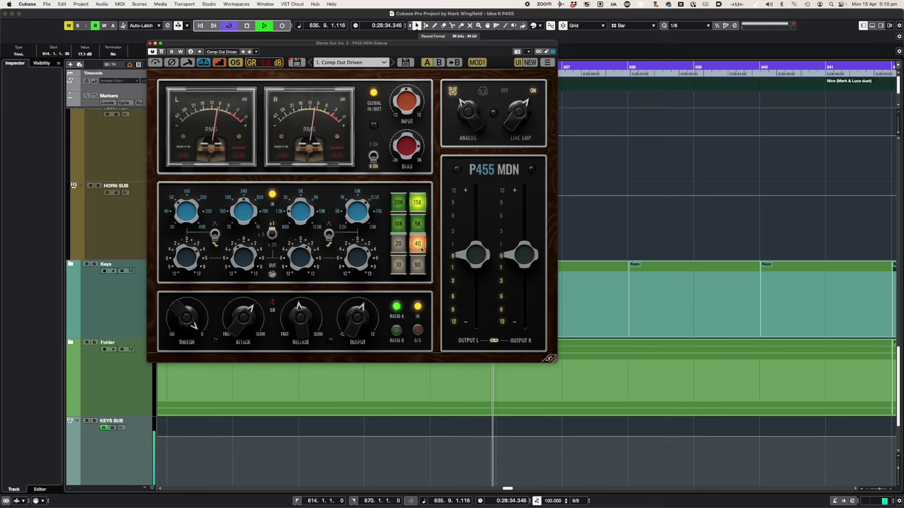
mouse_move(272, 276)
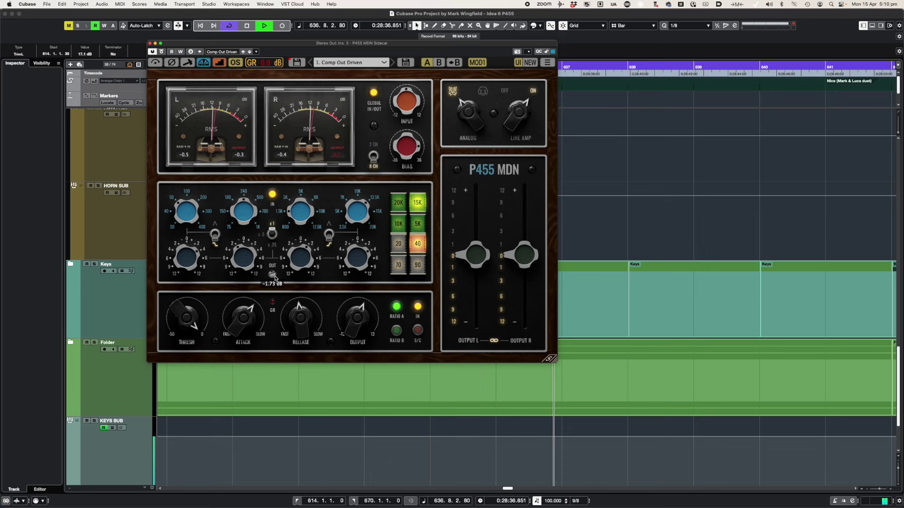
click(272, 195)
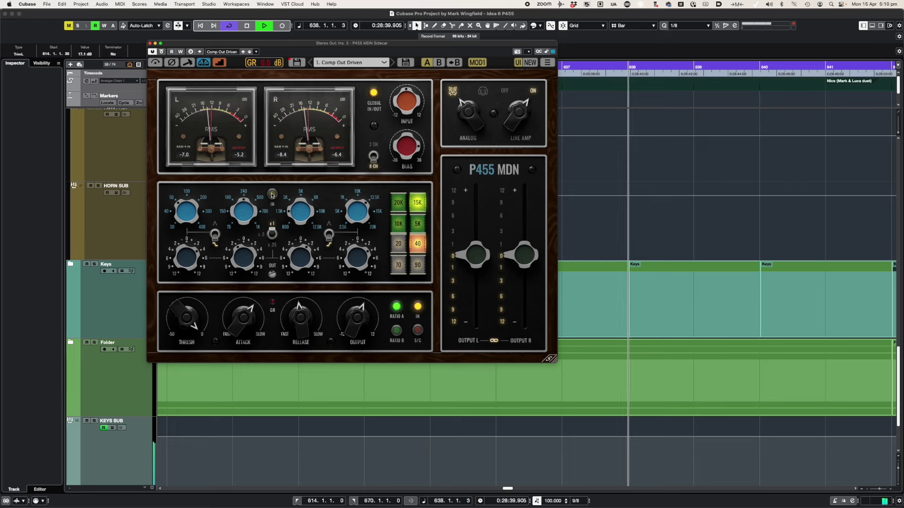
click(272, 195)
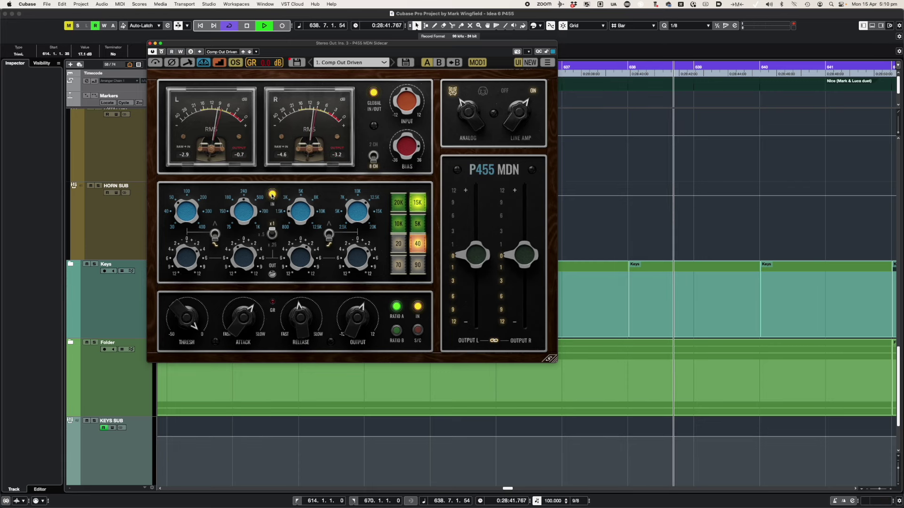
Lower the EQ section's Out trim to about -2.91 dB and fine-tune the lowest band's gain.
mouse_move(273, 276)
scroll(273, 276, down, 3)
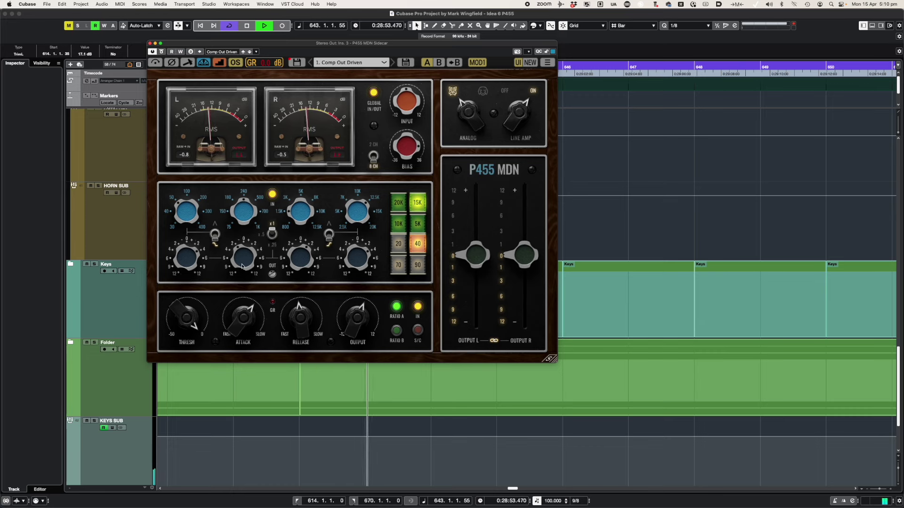
drag(187, 264, 187, 239)
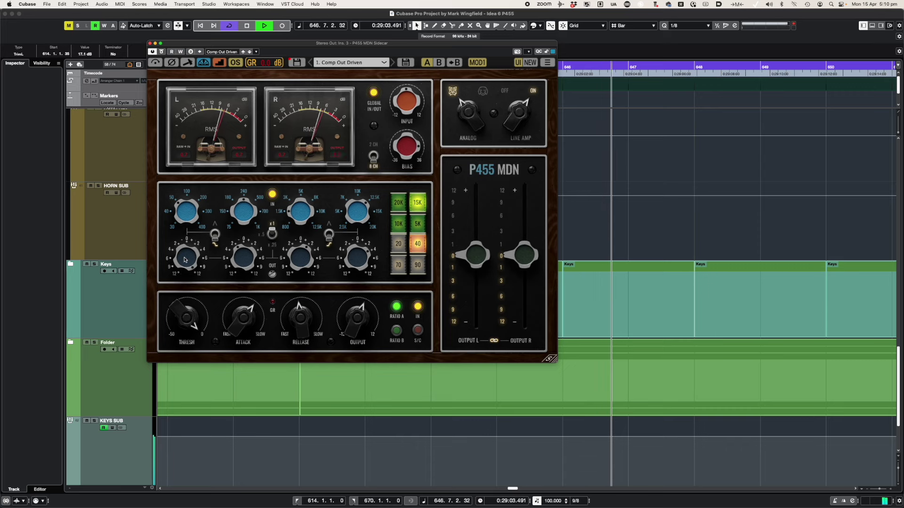
drag(186, 259, 180, 279)
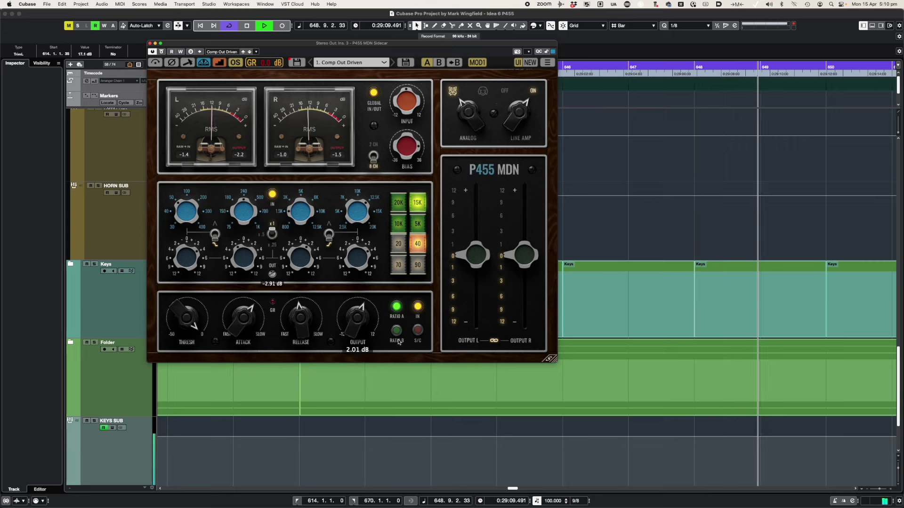
Set the compressor's threshold to about -23.26 and raise its Output to about 3.65 dB.
mouse_move(195, 322)
mouse_down()
mouse_move(185, 347)
mouse_move(193, 351)
mouse_move(188, 325)
mouse_up()
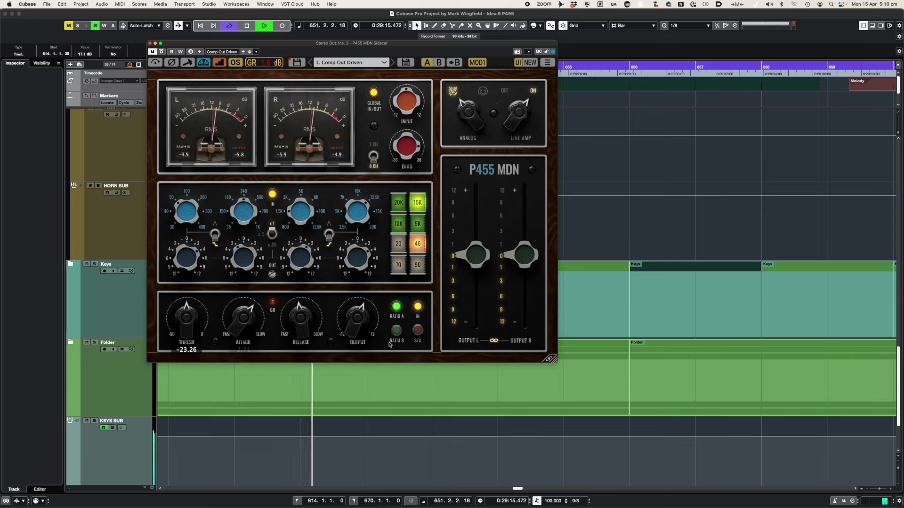
scroll(357, 322, up, 3)
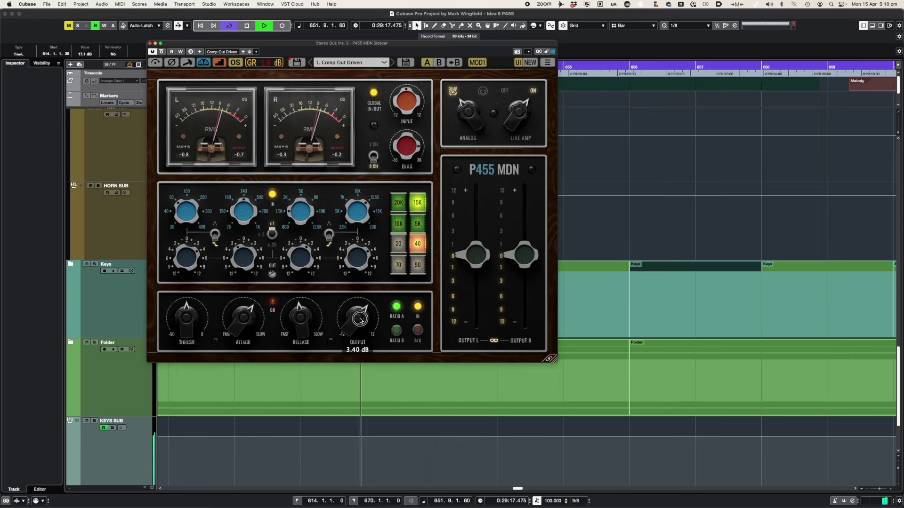
scroll(358, 321, down, 1)
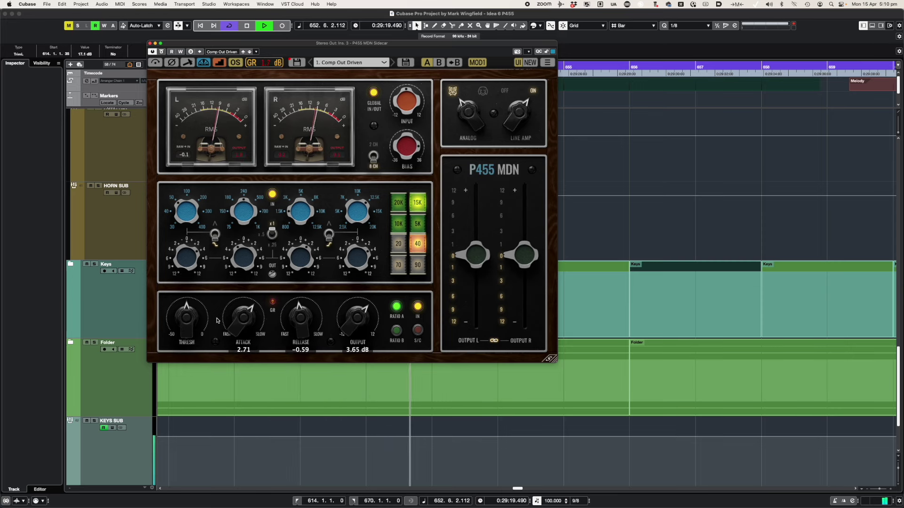
Set the compressor's attack to about 0.16 and lower its threshold to about -26.94.
scroll(240, 329, down, 5)
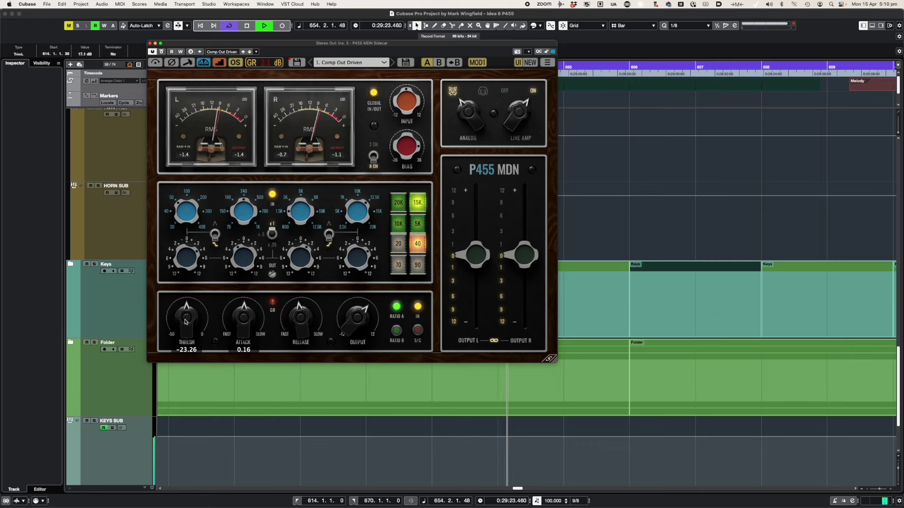
mouse_move(187, 322)
scroll(187, 323, down, 2)
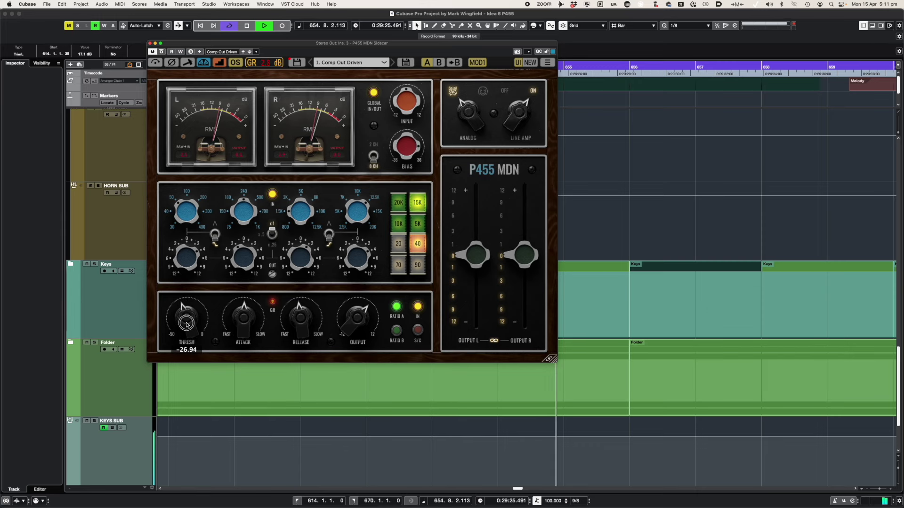
Raise the compressor's threshold above -25.97 and lower the linked Output faders to about -0.45 dB, ending with playback stopped.
scroll(188, 322, up, 6)
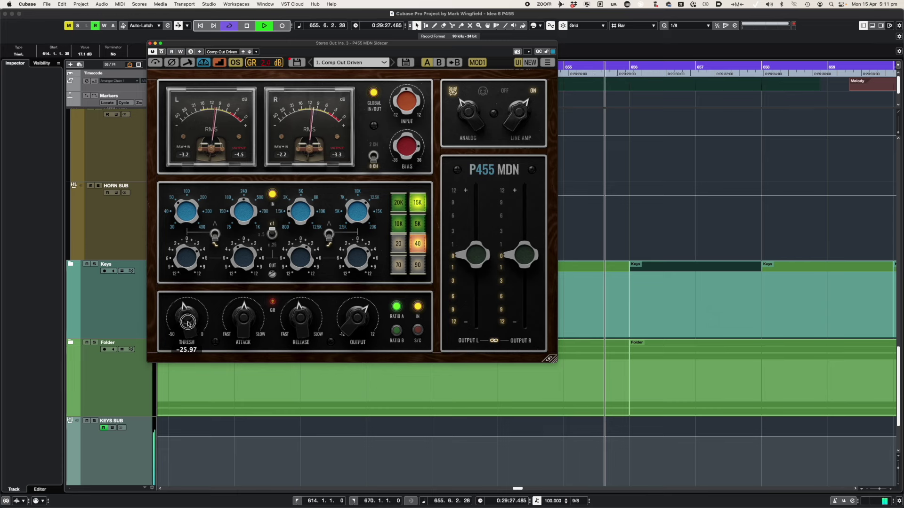
scroll(191, 320, up, 1)
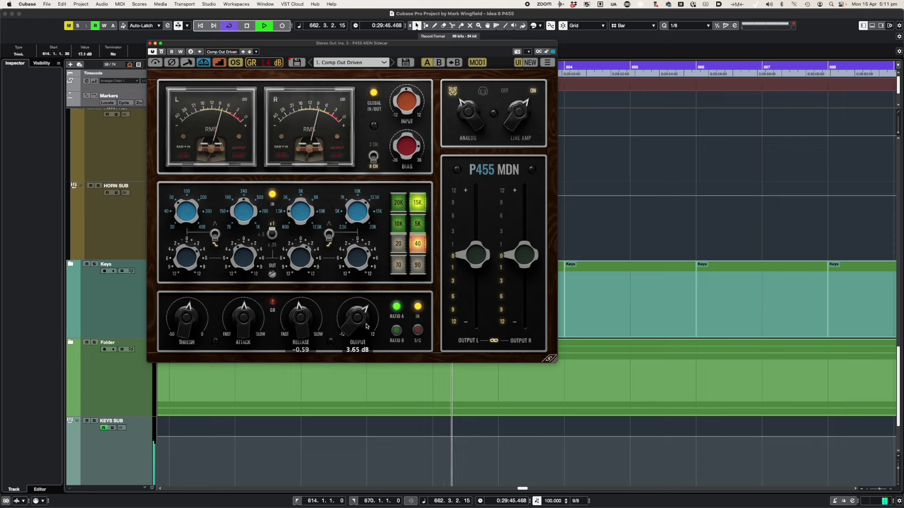
drag(472, 264, 472, 271)
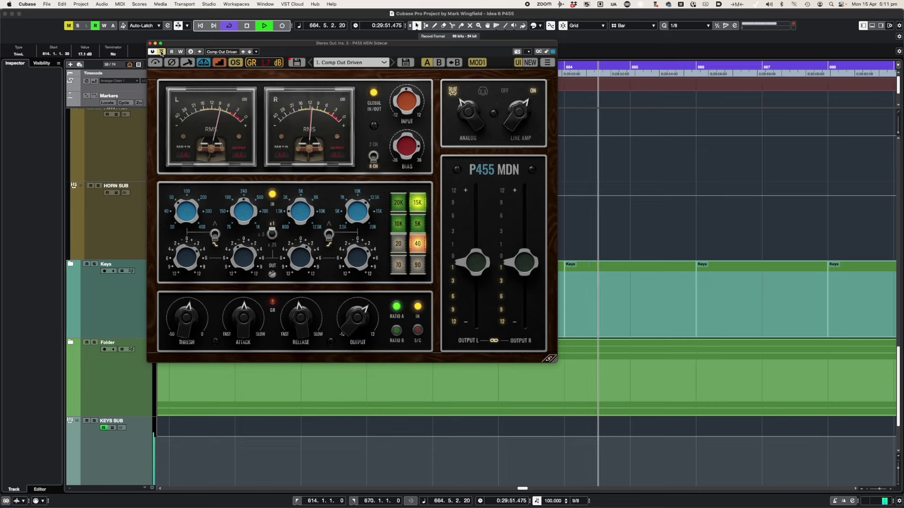
mouse_move(472, 259)
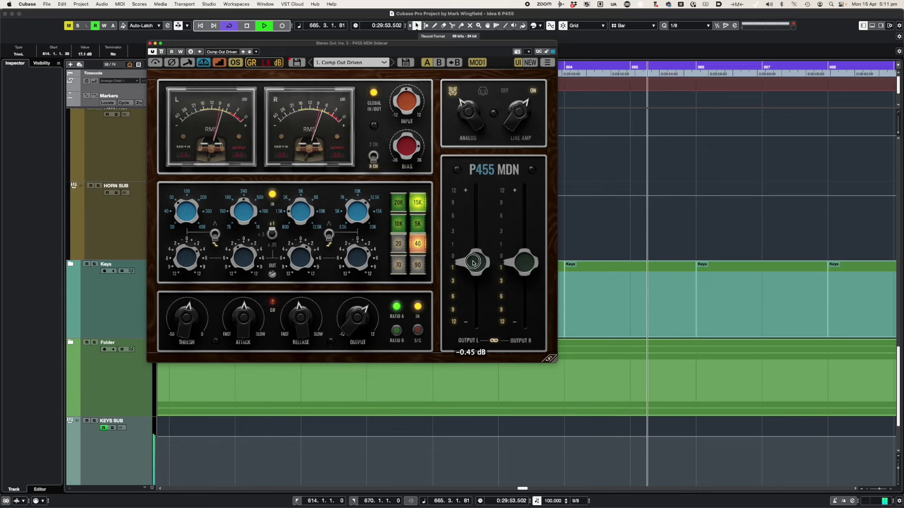
mouse_move(300, 327)
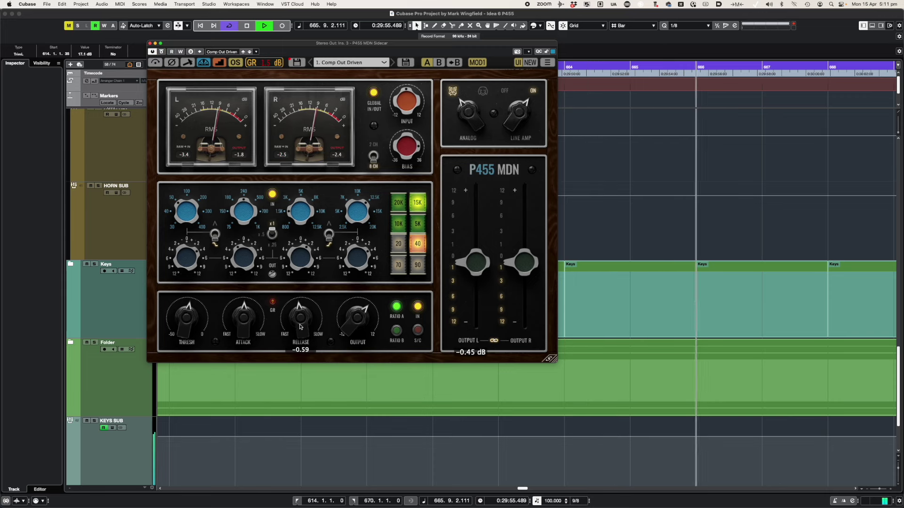
key(space)
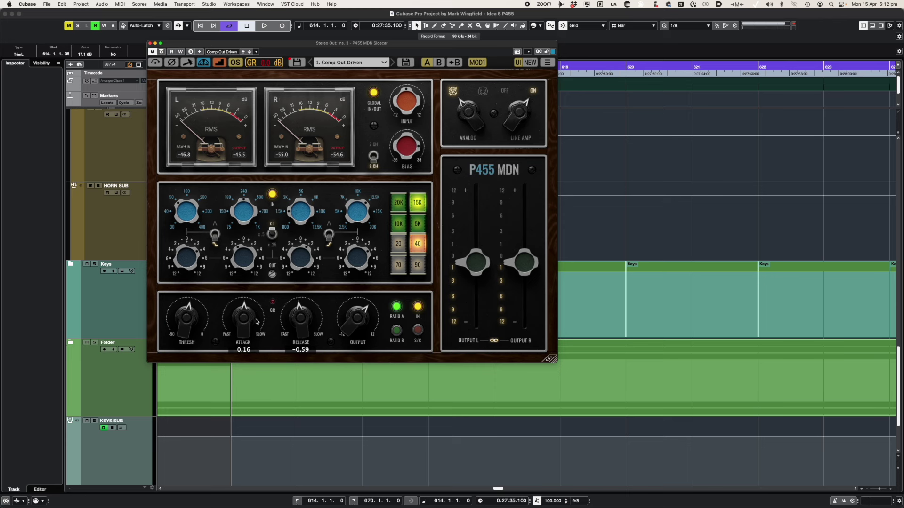
Sweep the compressor's release up through about 4.03 and return it to around the middle.
scroll(296, 322, up, 5)
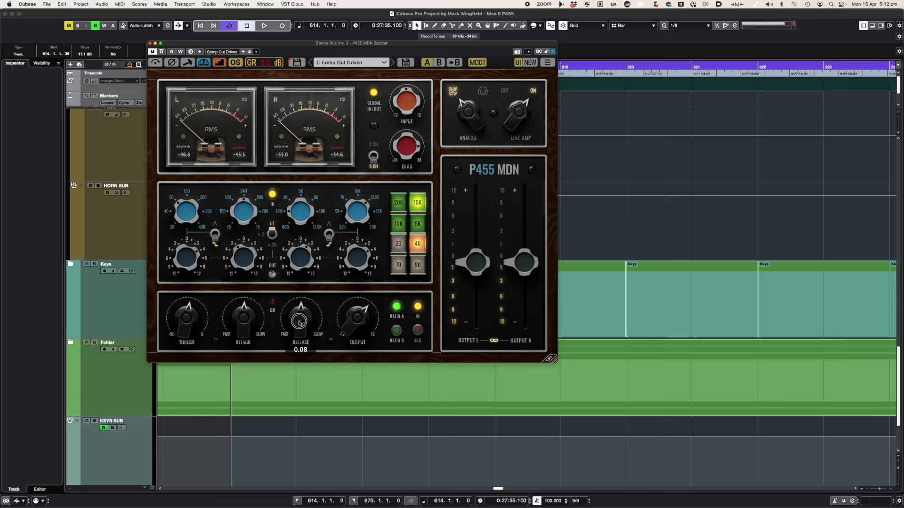
scroll(300, 323, up, 2)
scroll(301, 324, up, 10)
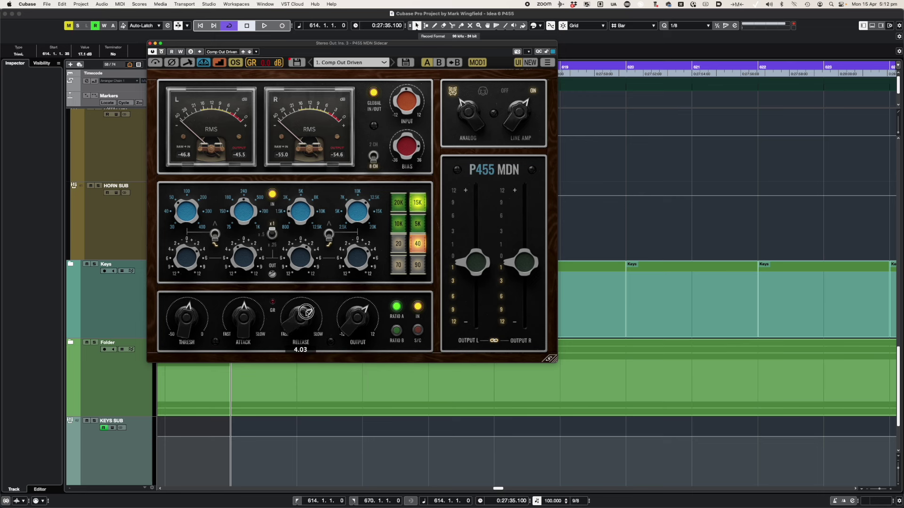
scroll(301, 331, down, 10)
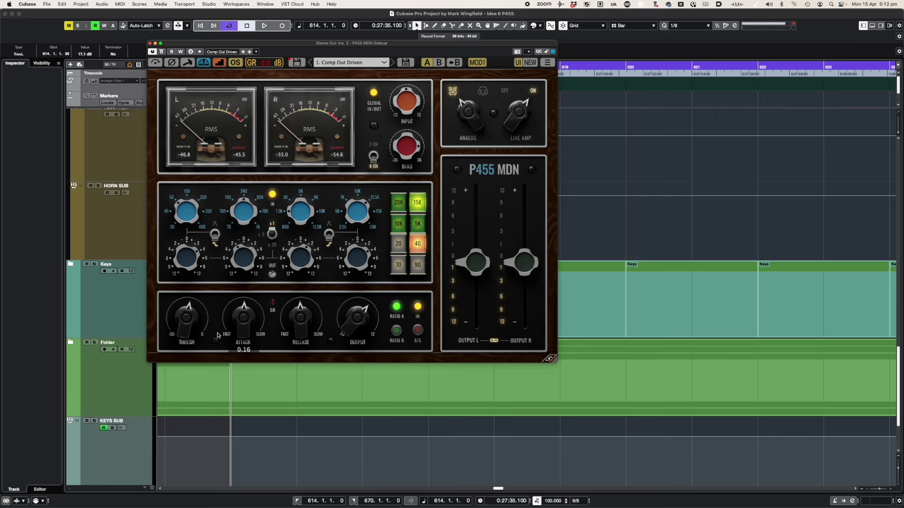
Play the mix with the 40 high-pass filter off, adjust the lowest EQ band's gain and switch that band from shelf to bell.
key(space)
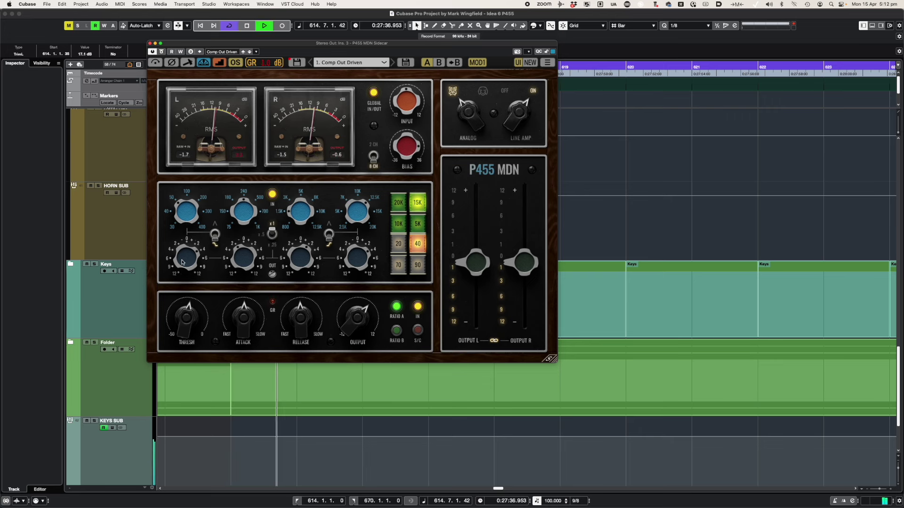
drag(181, 262, 182, 235)
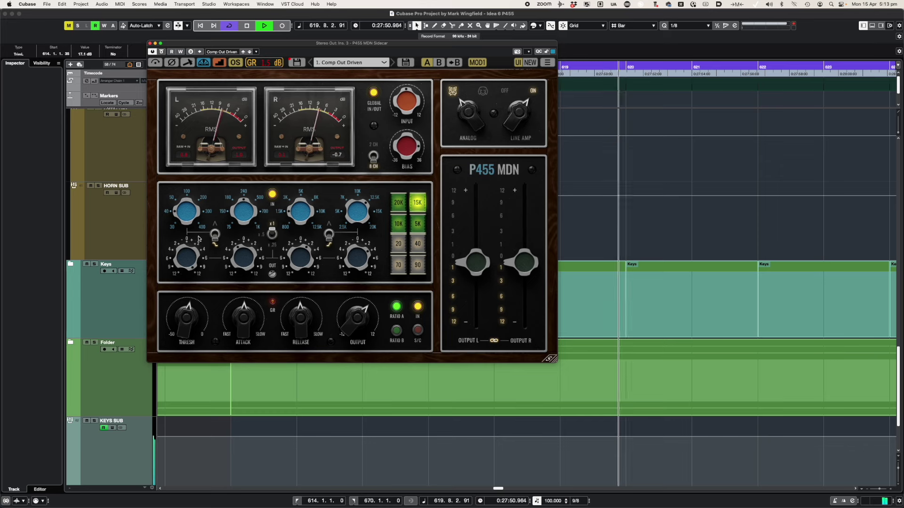
click(216, 233)
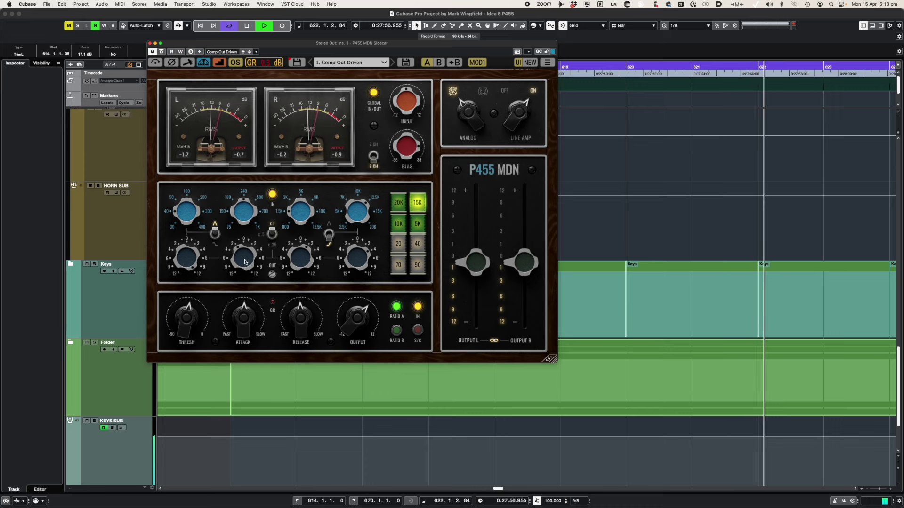
key(space)
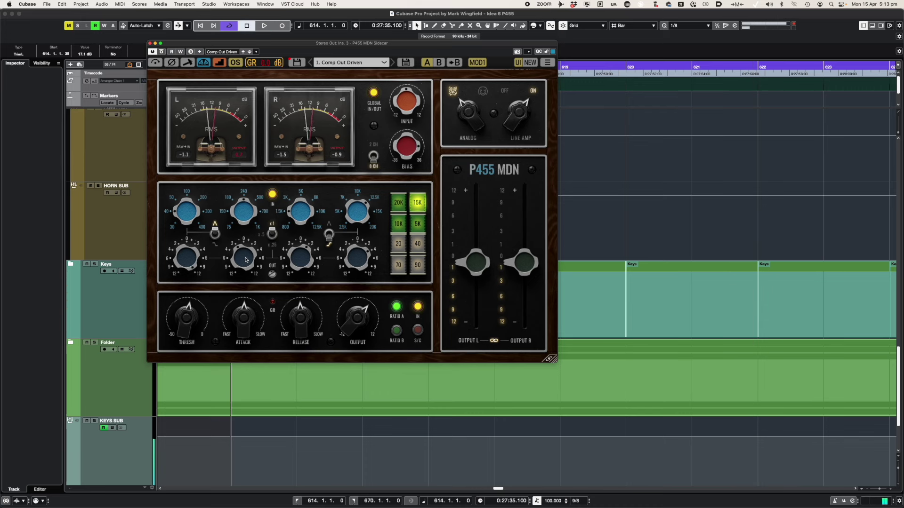
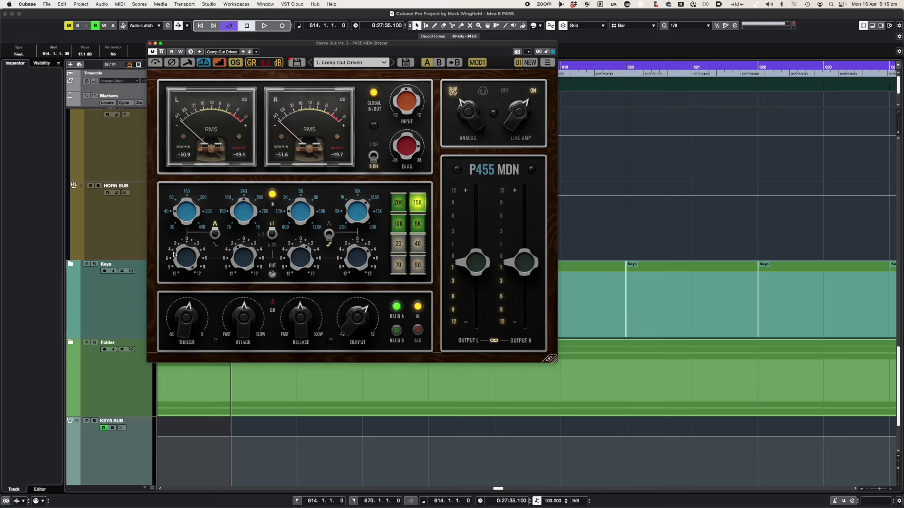
Audition gains of 12.00 and 9.00 on the lowest EQ band during playback, and switch the band back to shelf.
key(space)
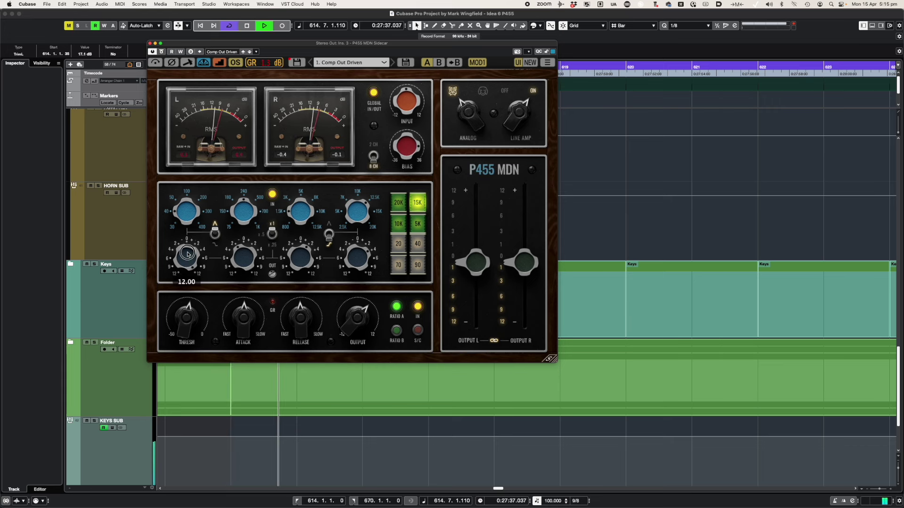
click(189, 255)
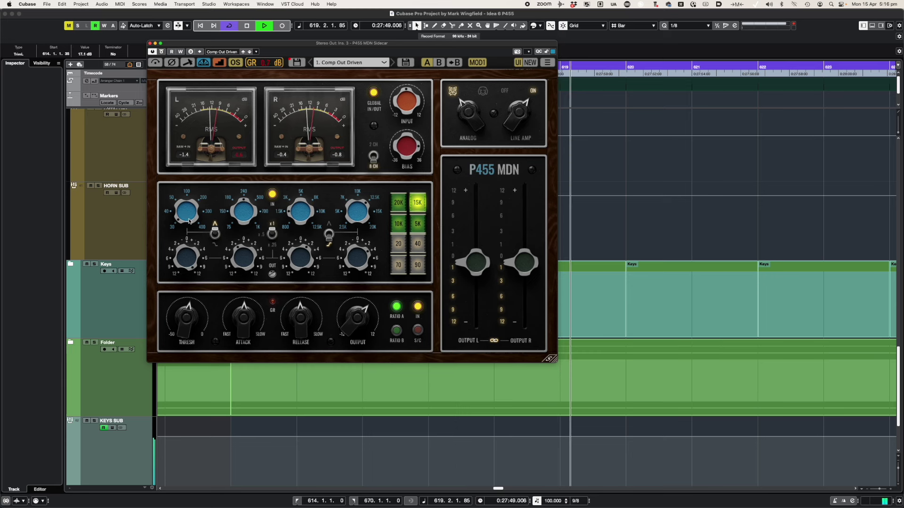
key(space)
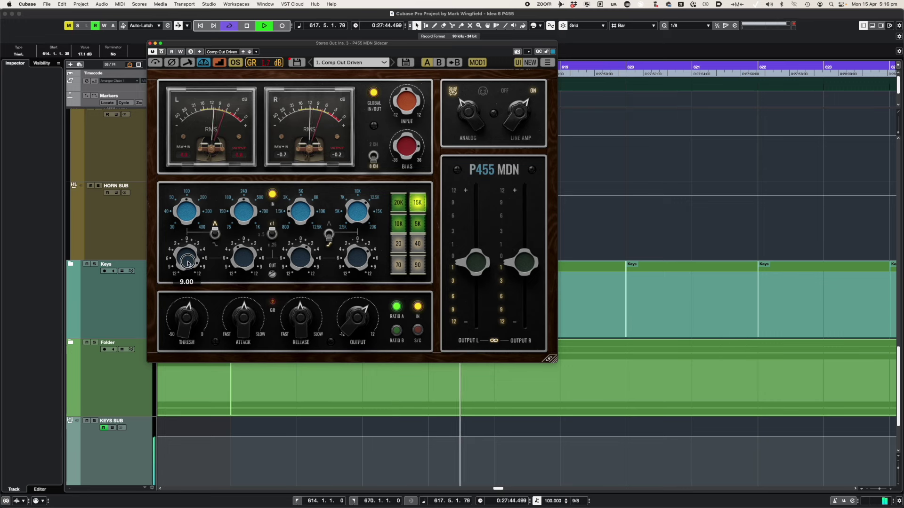
drag(187, 262, 239, 258)
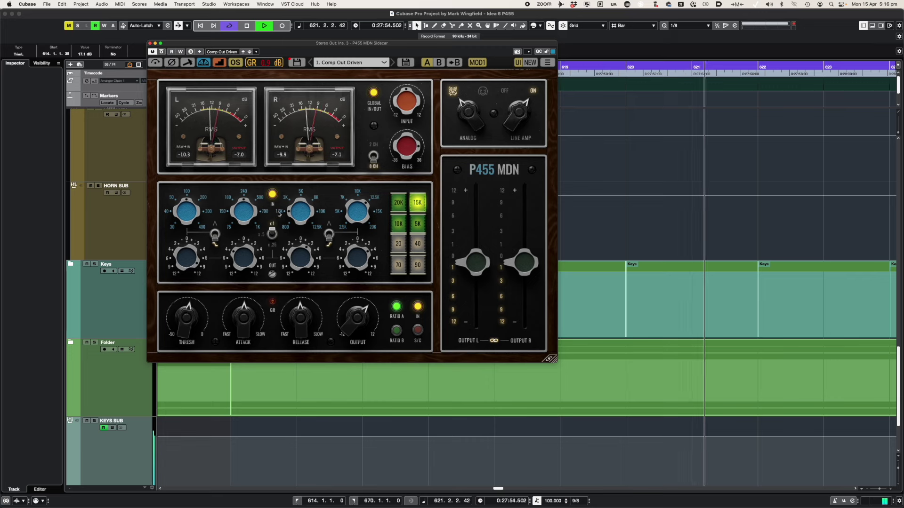
Compare the mix with the plug-in bypassed and active, and lower the linked Output faders to about -0.88 dB.
click(162, 51)
click(162, 52)
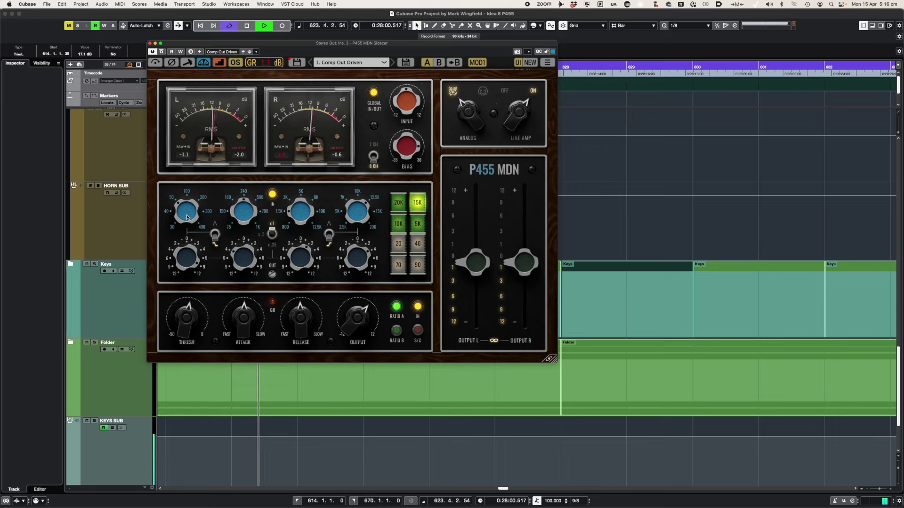
click(180, 263)
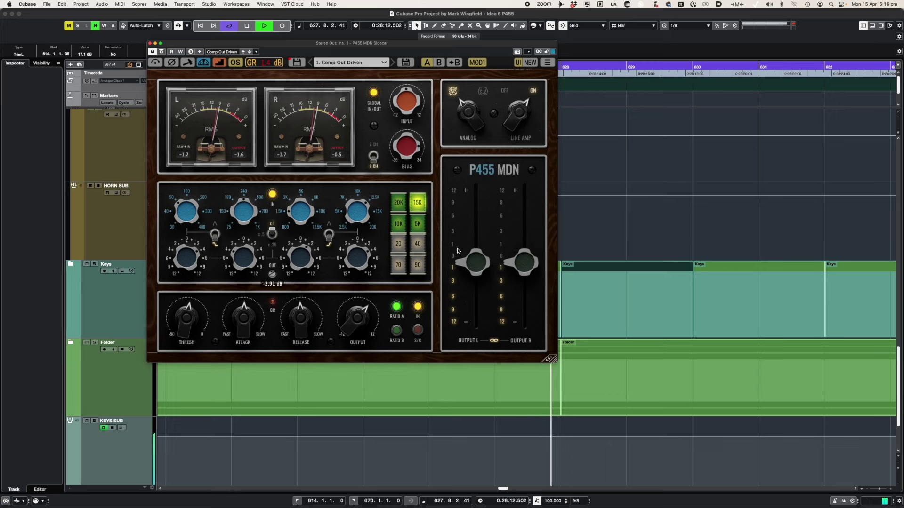
drag(473, 264, 471, 269)
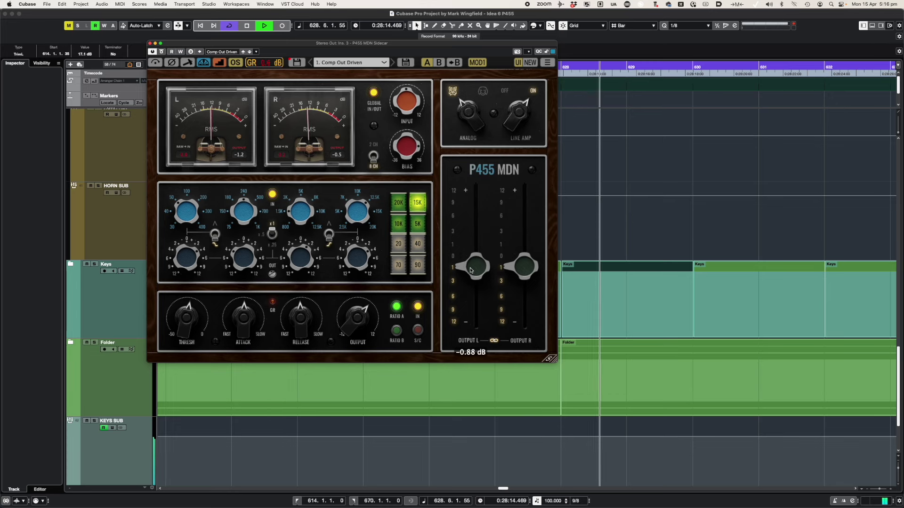
Lower the compressor's threshold to about -28.96 and raise its Output to about 6.20 dB, with the release at about -5.57.
mouse_move(187, 320)
drag(186, 320, 185, 332)
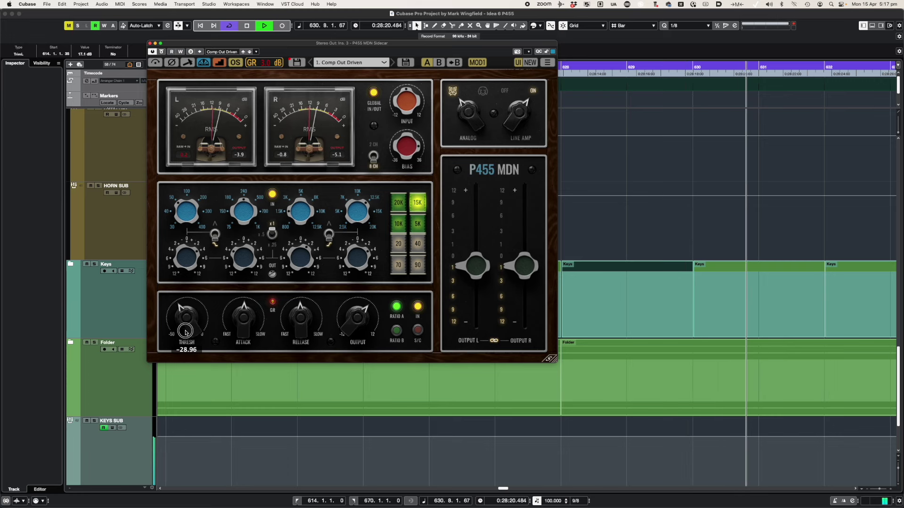
mouse_move(365, 322)
drag(365, 322, 303, 325)
mouse_move(354, 321)
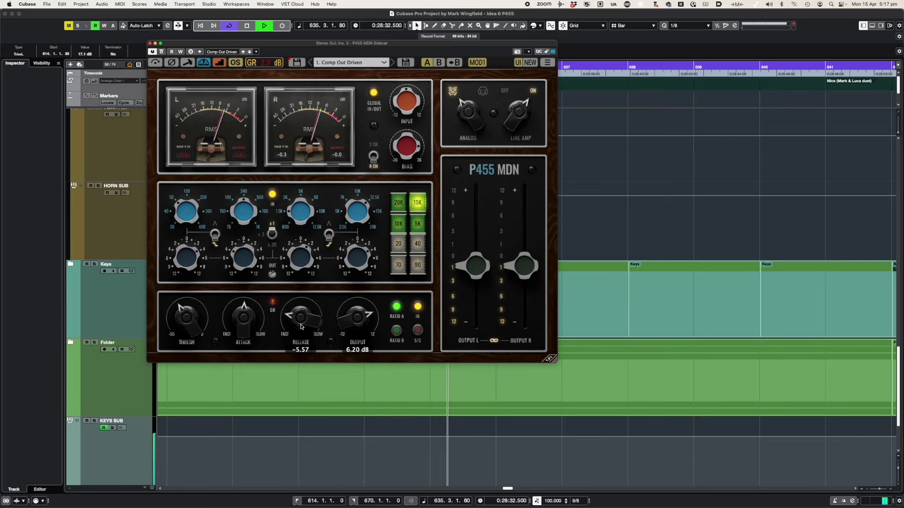
Try a slower compressor release, return it to around the middle, and slow the attack to about 6.49.
drag(301, 326, 300, 314)
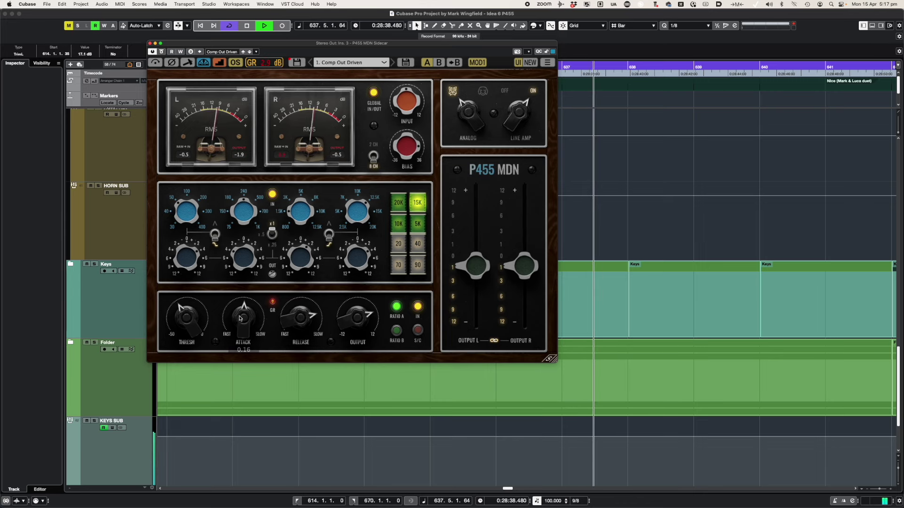
mouse_move(246, 306)
mouse_move(186, 258)
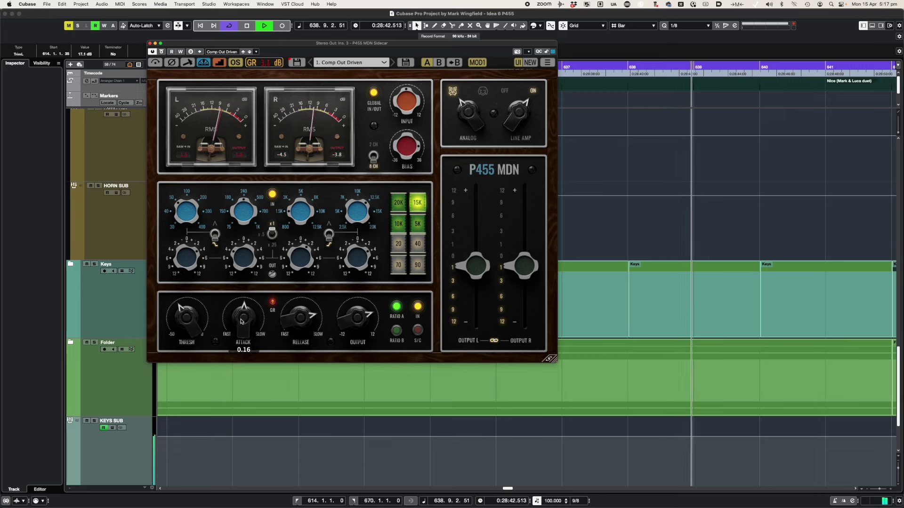
mouse_move(246, 321)
mouse_move(245, 322)
mouse_down()
mouse_move(251, 309)
mouse_move(244, 323)
mouse_up()
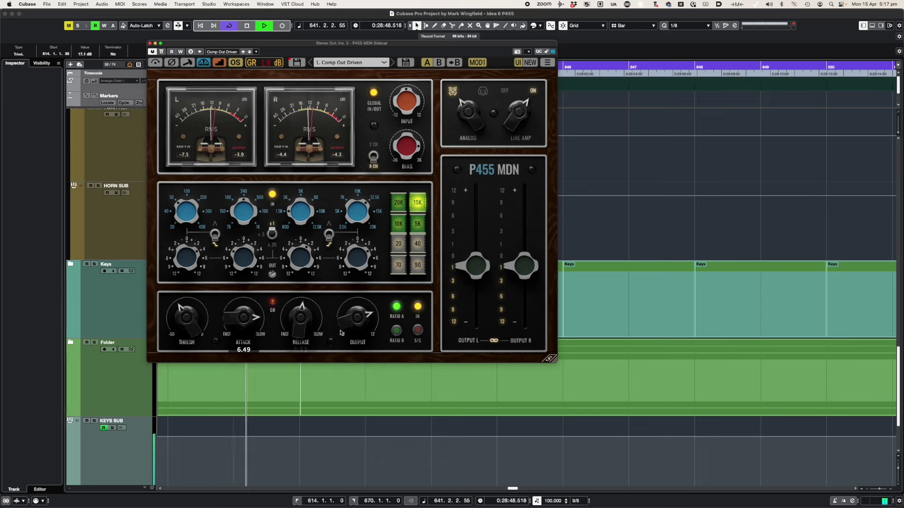
Engage the compressor's S/C filter and sweep the attack through about -8.74 and 5.34 before returning it to around the middle.
click(421, 340)
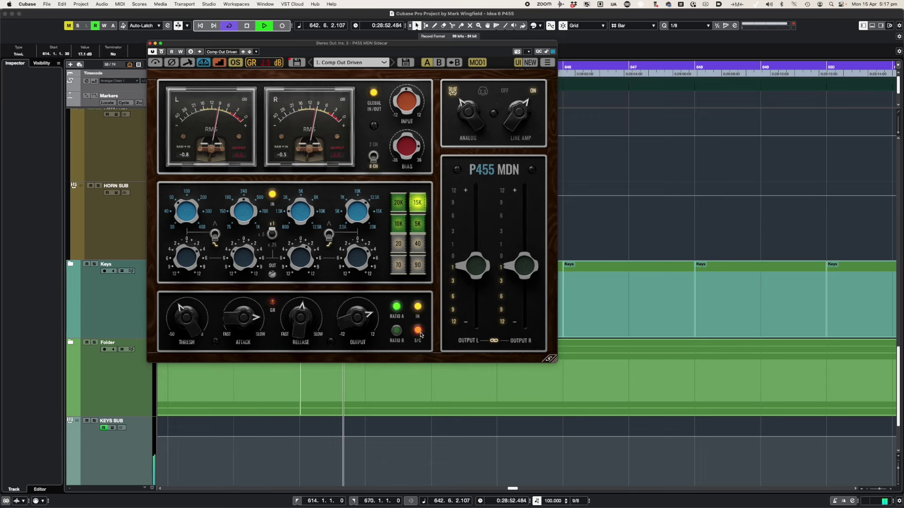
mouse_move(237, 317)
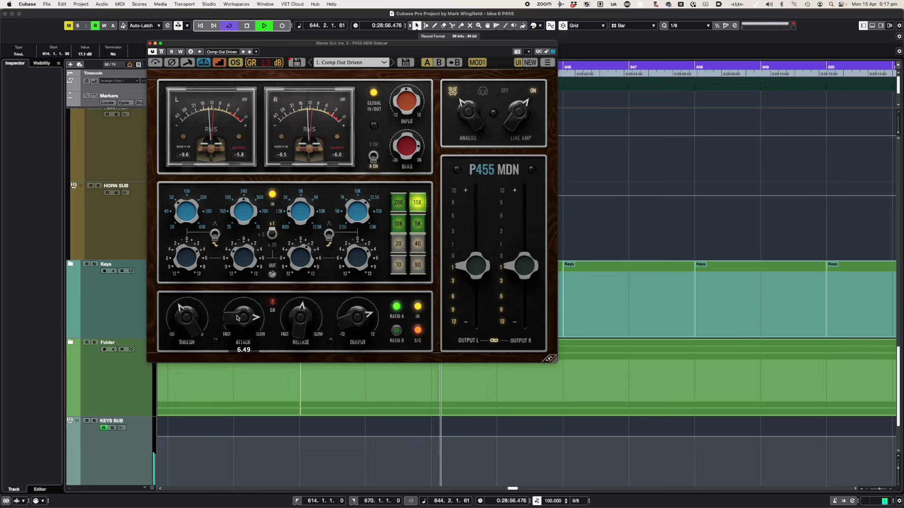
drag(238, 317, 242, 377)
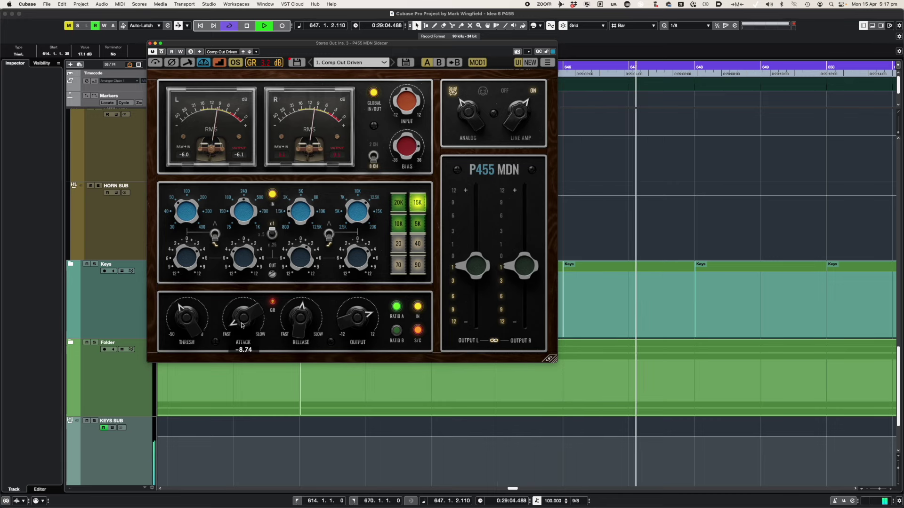
drag(241, 325, 240, 261)
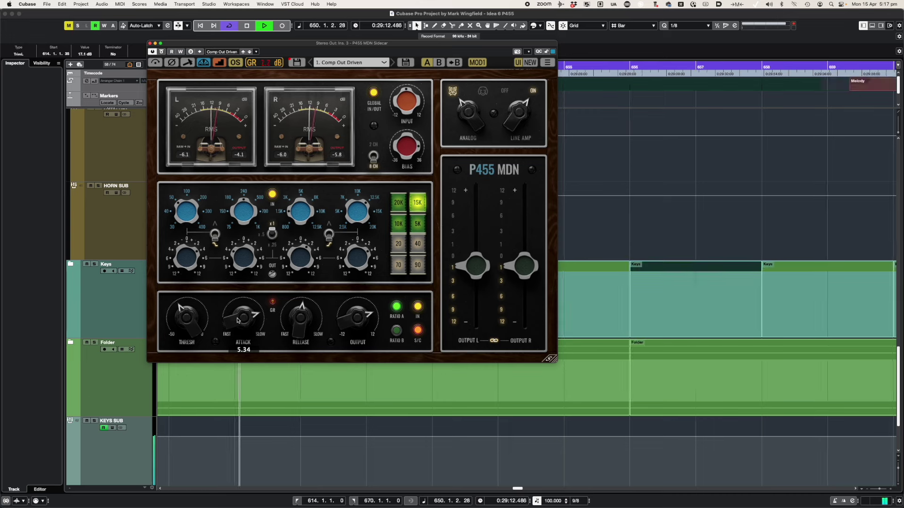
mouse_move(237, 320)
mouse_down()
mouse_move(237, 340)
mouse_move(239, 327)
mouse_up()
Raise the compressor's threshold to about -16.00 and lower its Output to about 2.03 dB to match the bypassed level.
drag(184, 330, 184, 319)
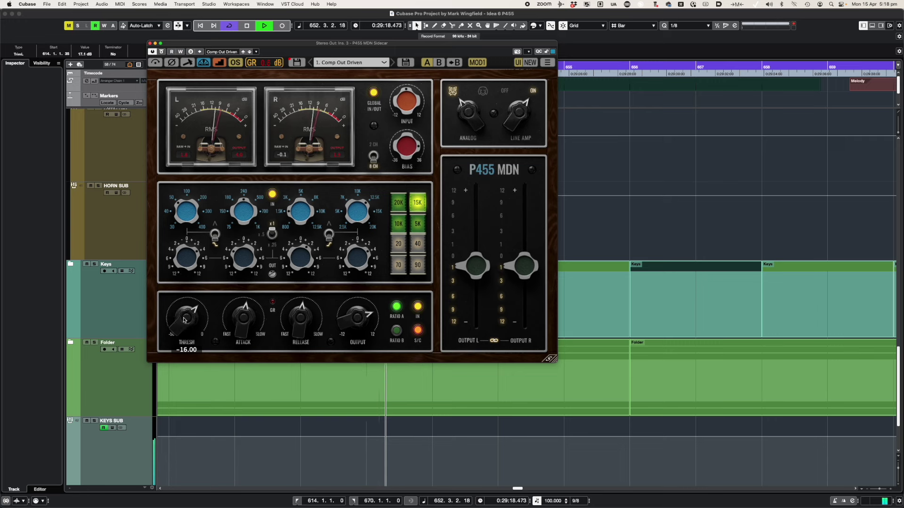
drag(357, 321, 356, 325)
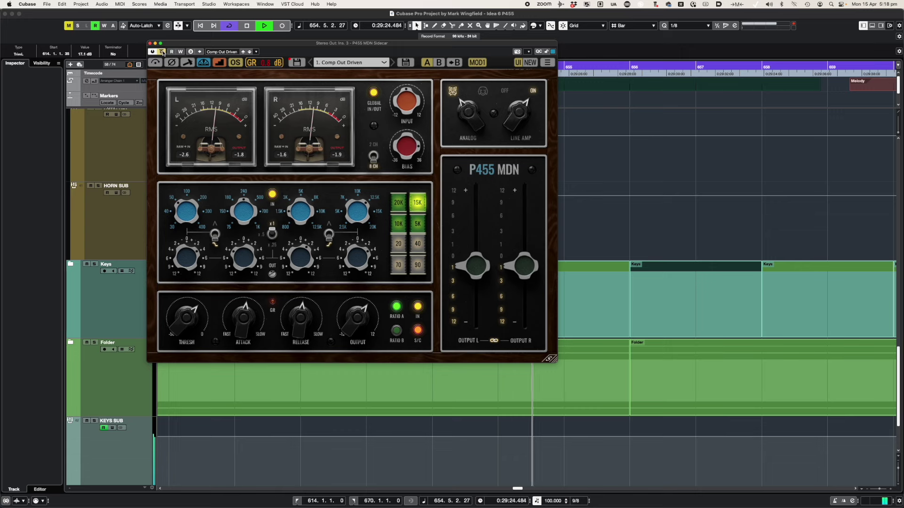
mouse_move(346, 316)
drag(347, 316, 352, 322)
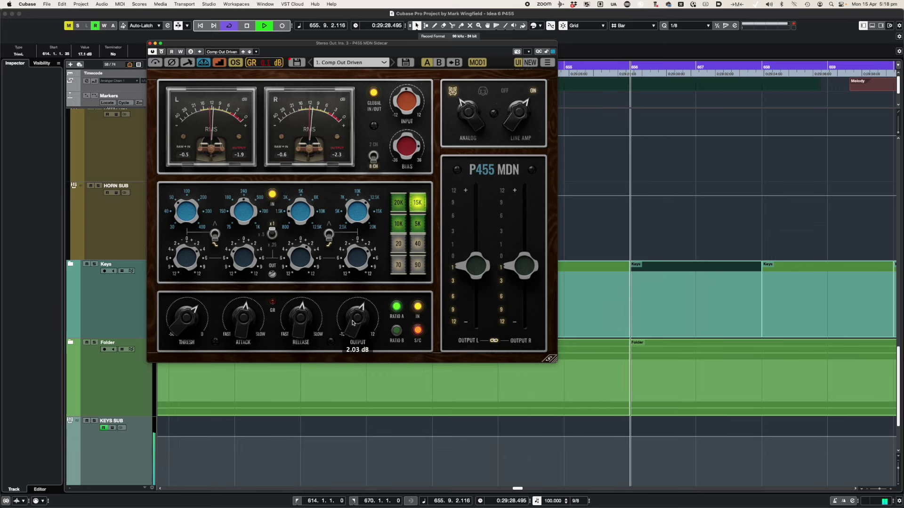
Compare the mix with the compressor's S/C filter off and on.
click(418, 333)
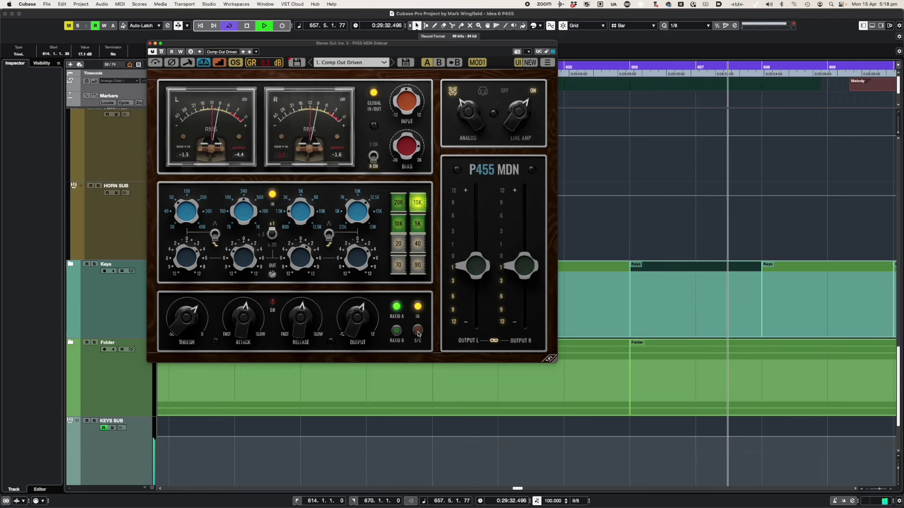
click(419, 331)
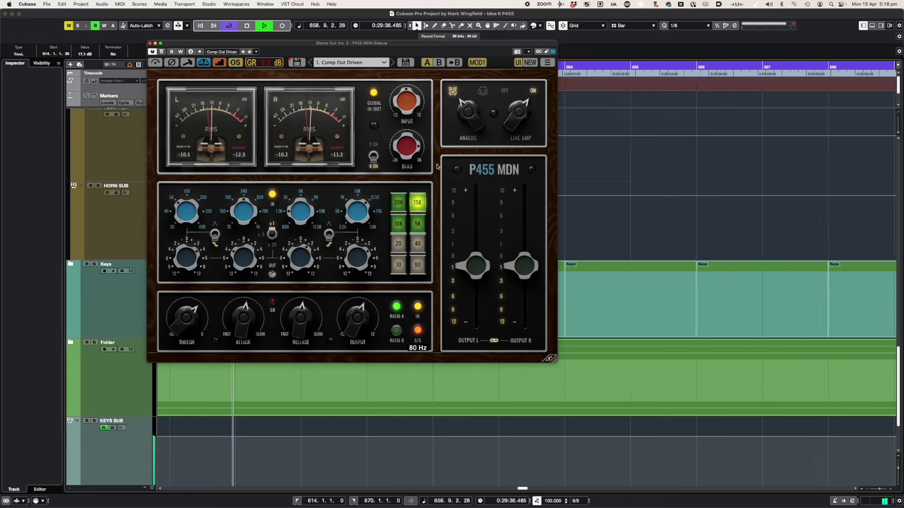
Restart playback of the looped mix, nudge the gains of the two upper EQ bands and raise the linked output faders slightly.
mouse_move(375, 148)
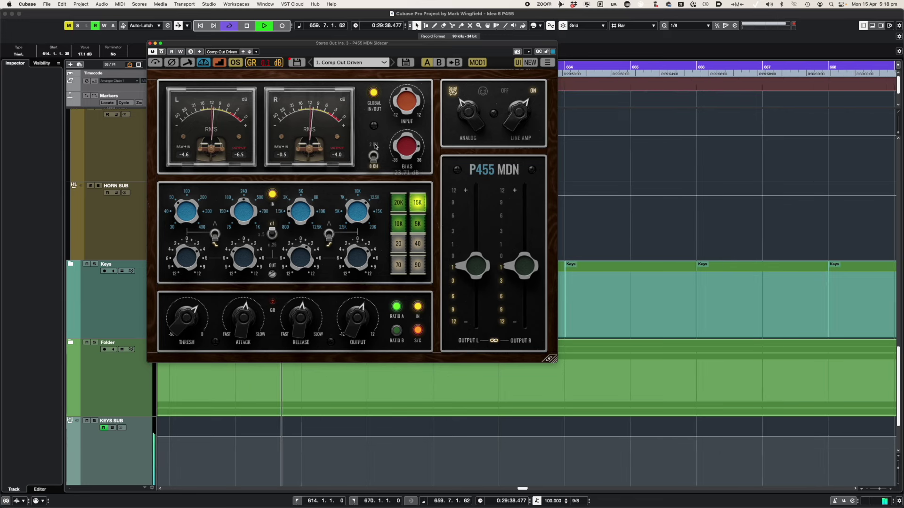
key(space)
mouse_move(308, 306)
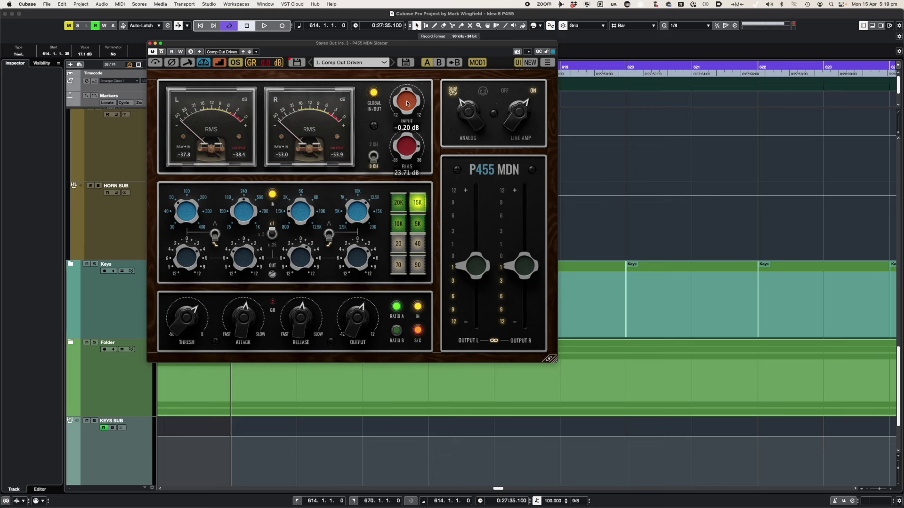
key(space)
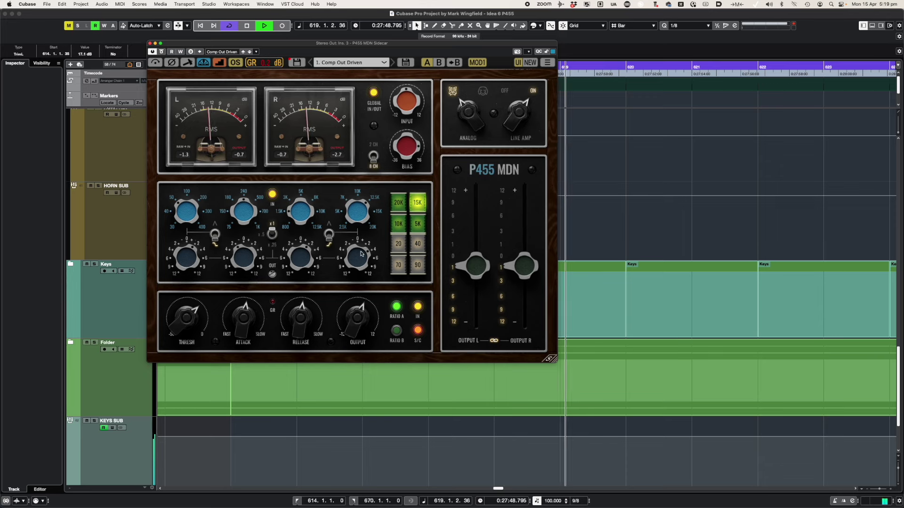
drag(359, 259, 356, 264)
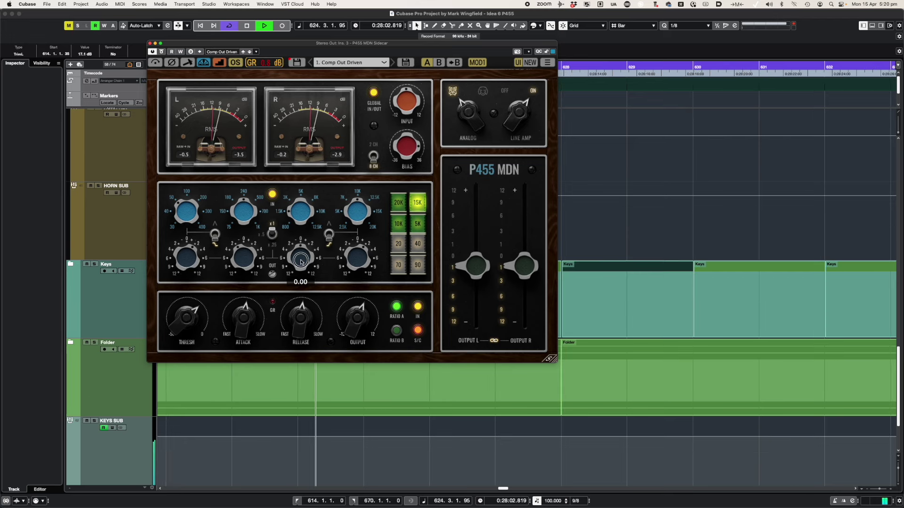
drag(301, 262, 304, 257)
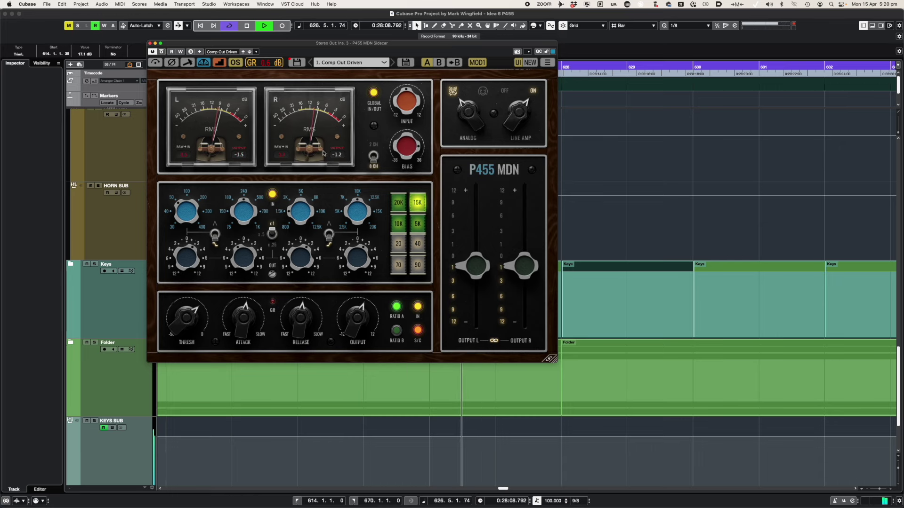
mouse_move(477, 268)
drag(476, 268, 476, 267)
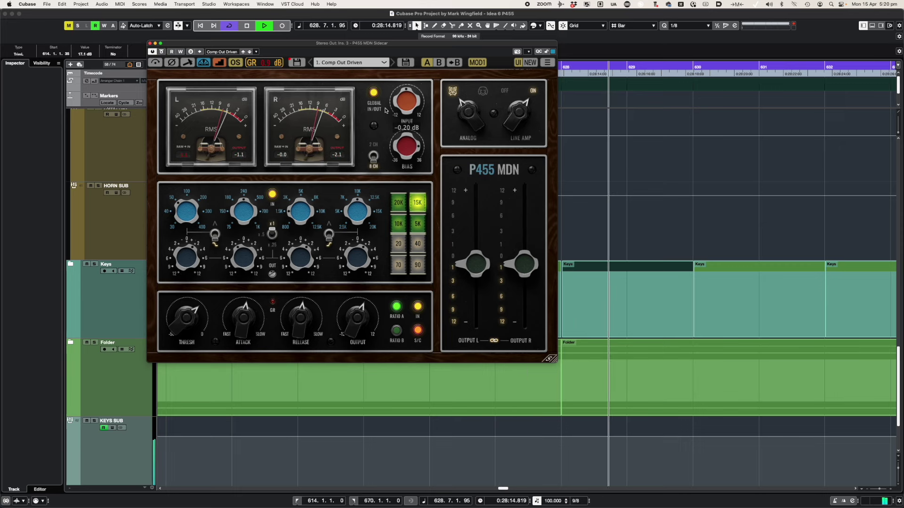
Sweep the Input gain through about 9.78, -8.52 and -11.60 dB, and settle it at about 1.59 dB.
drag(407, 105, 403, 65)
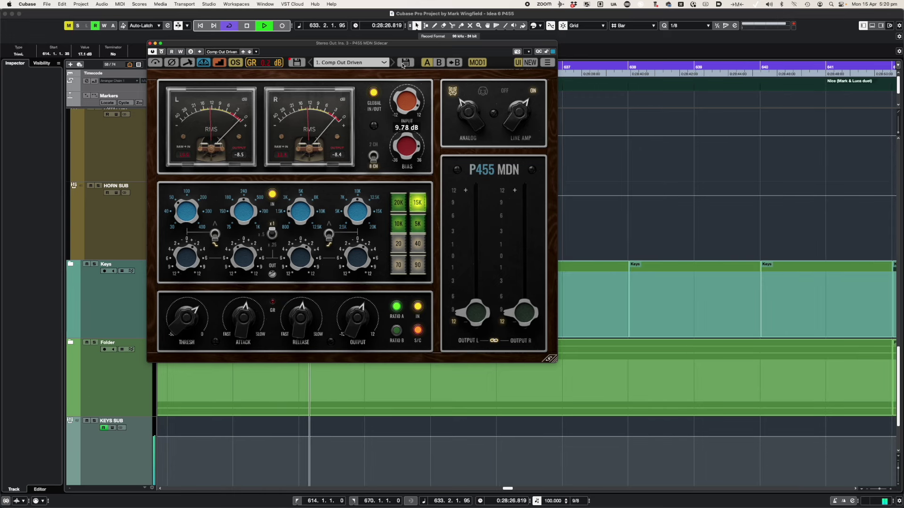
key(space)
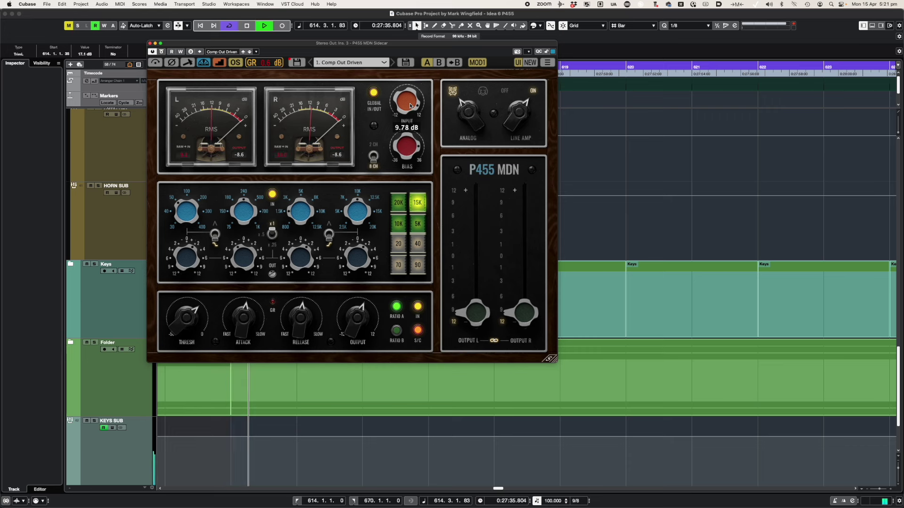
drag(410, 106, 400, 163)
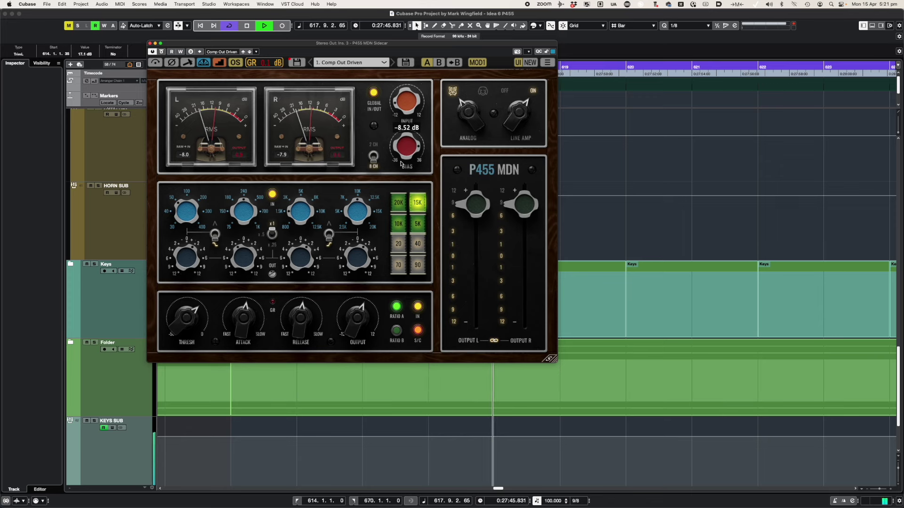
drag(401, 163, 399, 174)
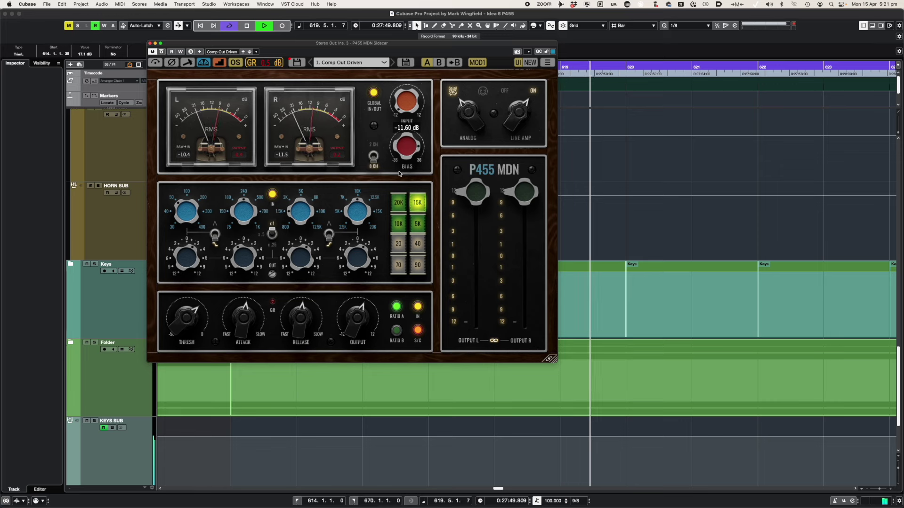
drag(395, 112, 396, 97)
drag(396, 98, 404, 127)
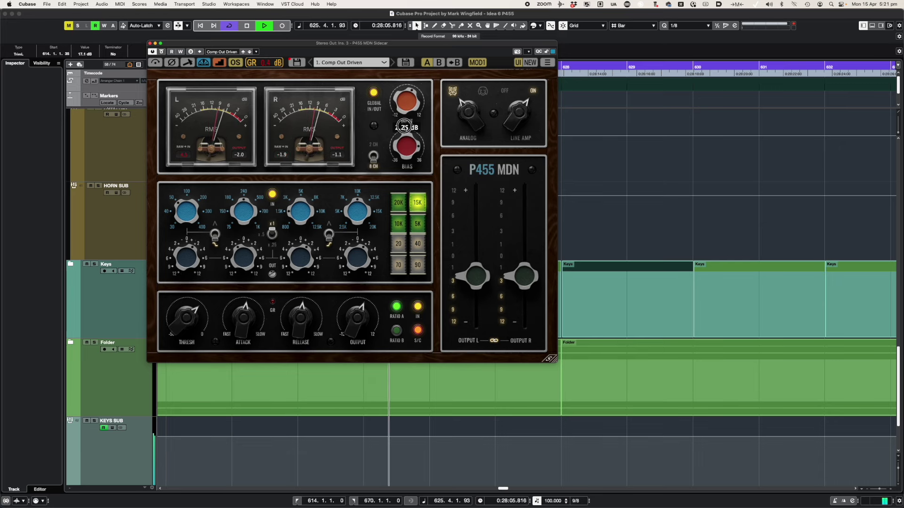
Sweep the Bias through about -27.02, 27.93 and -23.25 dB, set it to about 24.51 dB and stop playback.
mouse_move(408, 152)
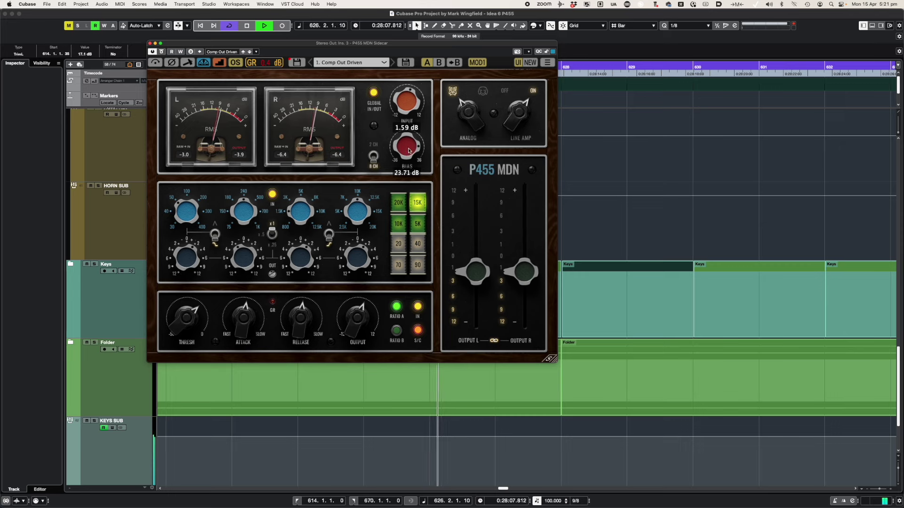
drag(404, 150, 410, 212)
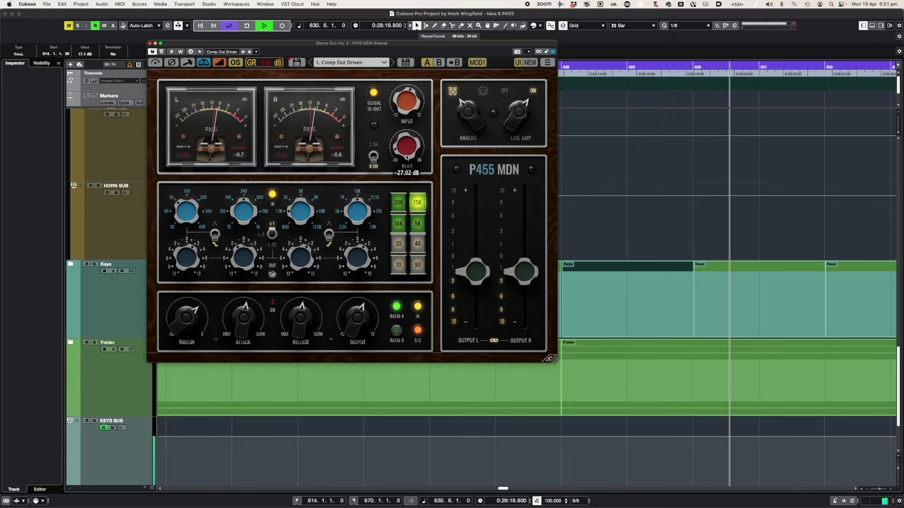
drag(406, 157, 403, 78)
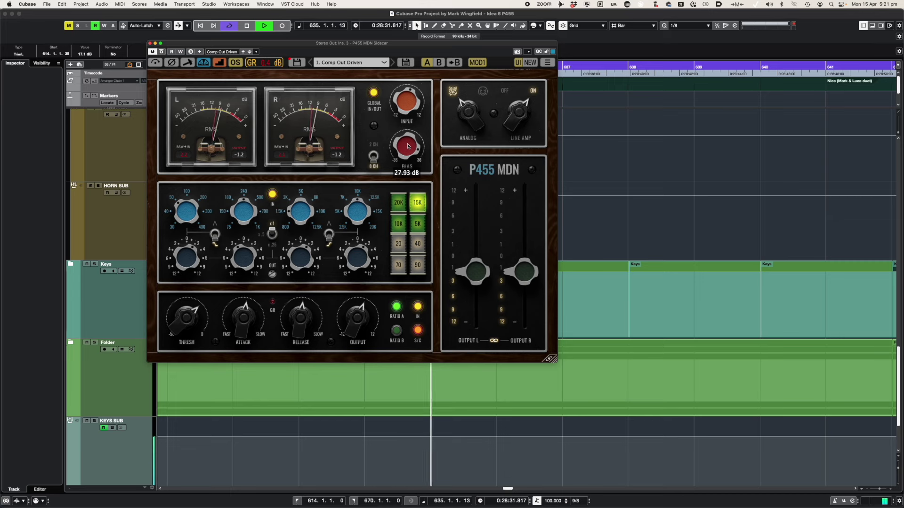
mouse_move(408, 146)
mouse_down()
mouse_move(408, 186)
mouse_move(401, 148)
mouse_up()
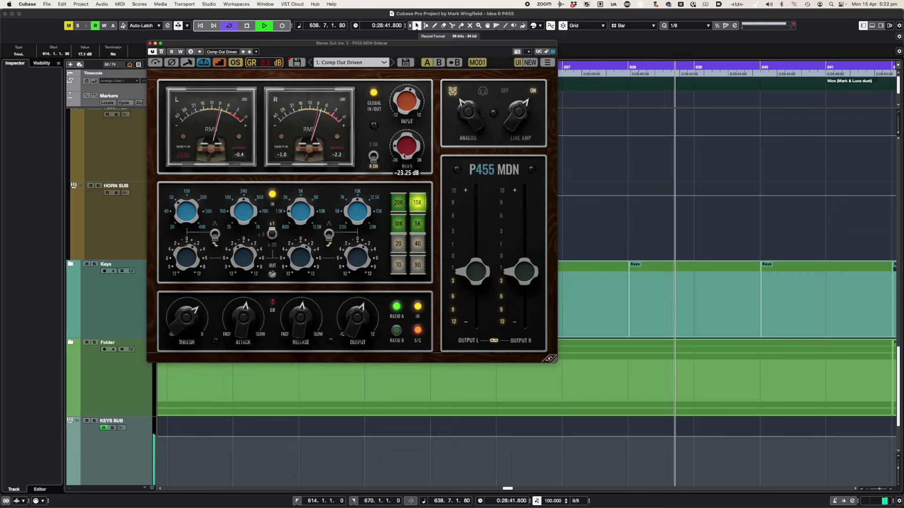
mouse_move(403, 114)
drag(402, 115, 400, 153)
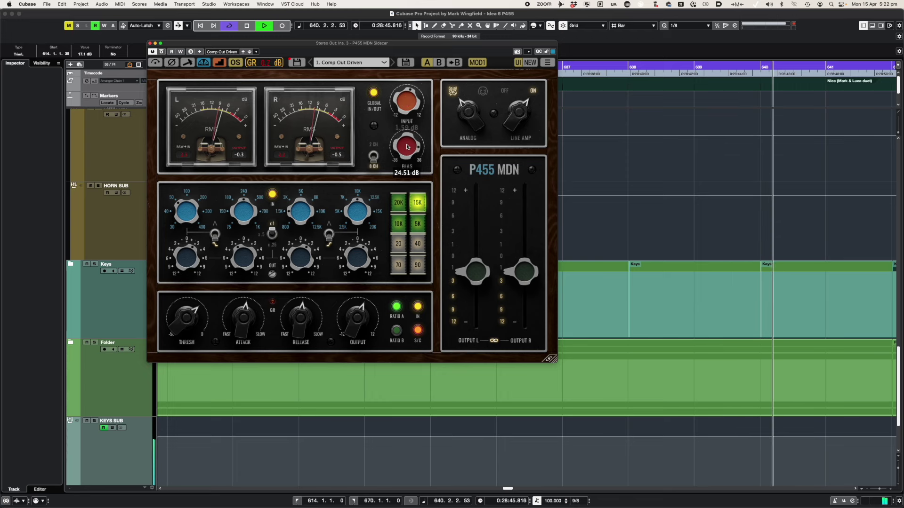
key(space)
Turn the Bias down and up again with playback stopped to demonstrate its range.
mouse_move(400, 92)
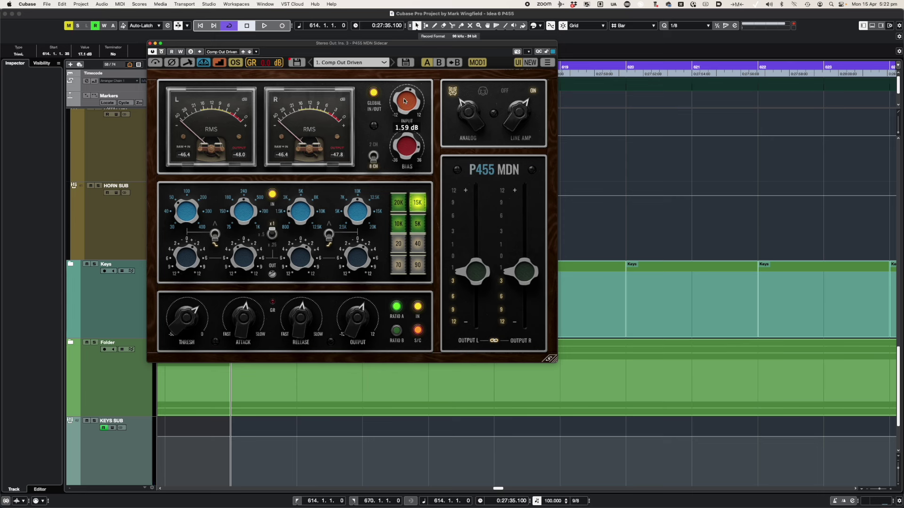
mouse_move(409, 143)
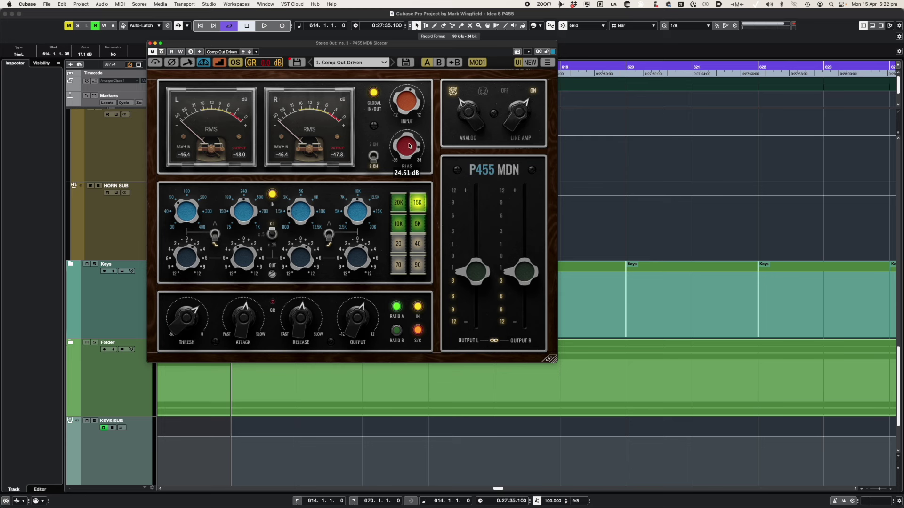
drag(408, 153, 408, 188)
drag(408, 146, 410, 109)
drag(408, 147, 406, 168)
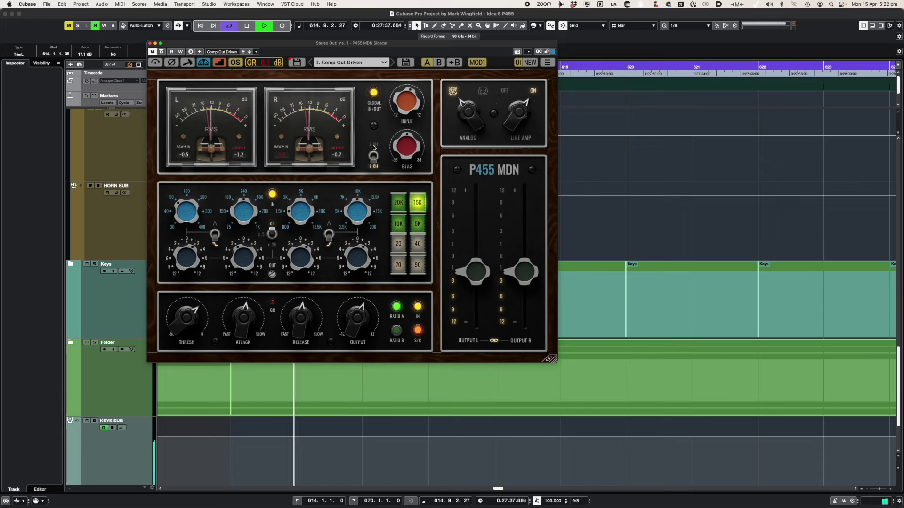
Compare the playing mix with the channel switch on 2 CH and on 8 CH, ending on 8 CH.
click(374, 153)
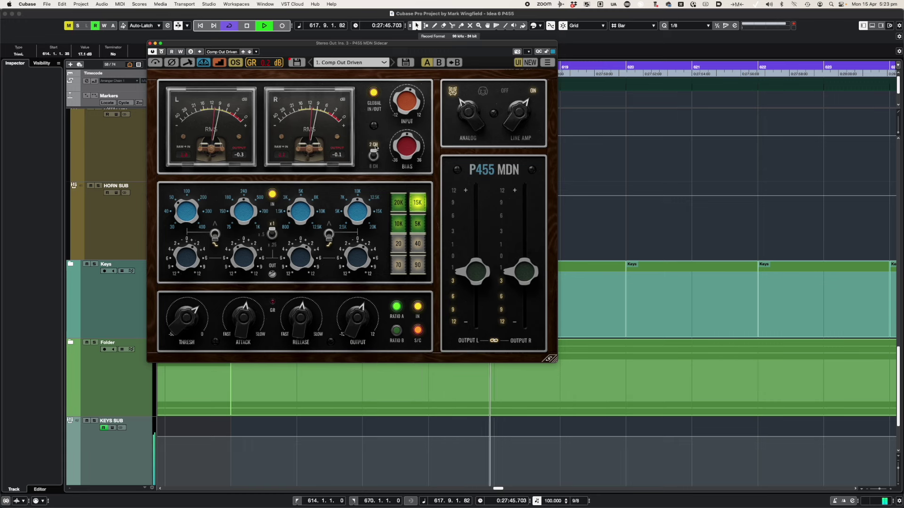
click(374, 149)
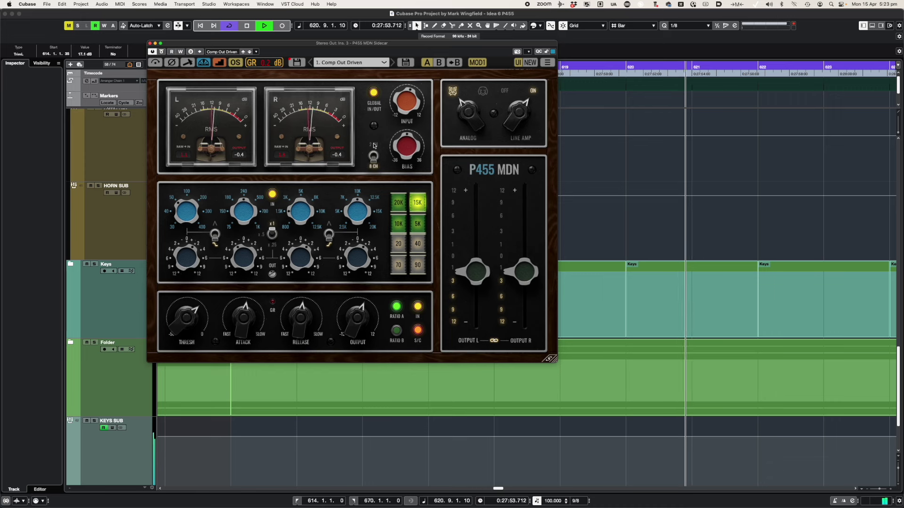
key(space)
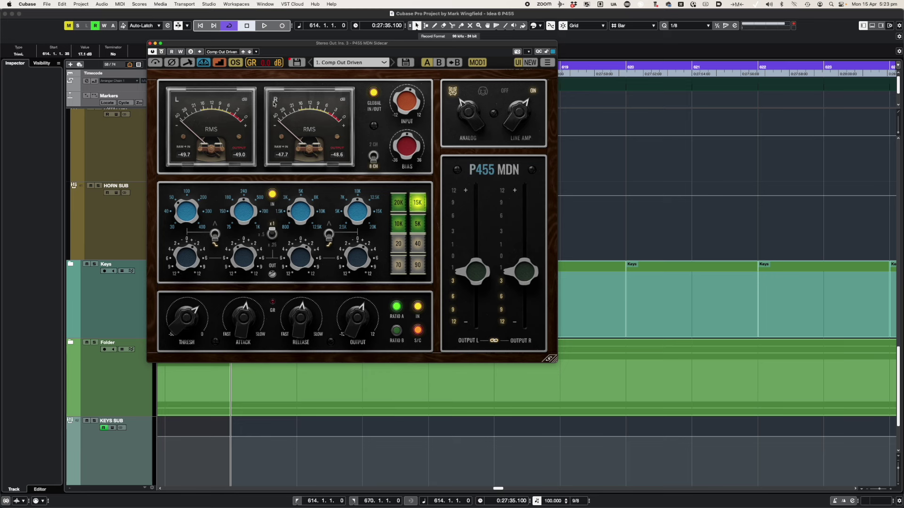
Replay the loop, lower the linked output faders slightly and audition the 2 CH and 8 CH settings again.
key(space)
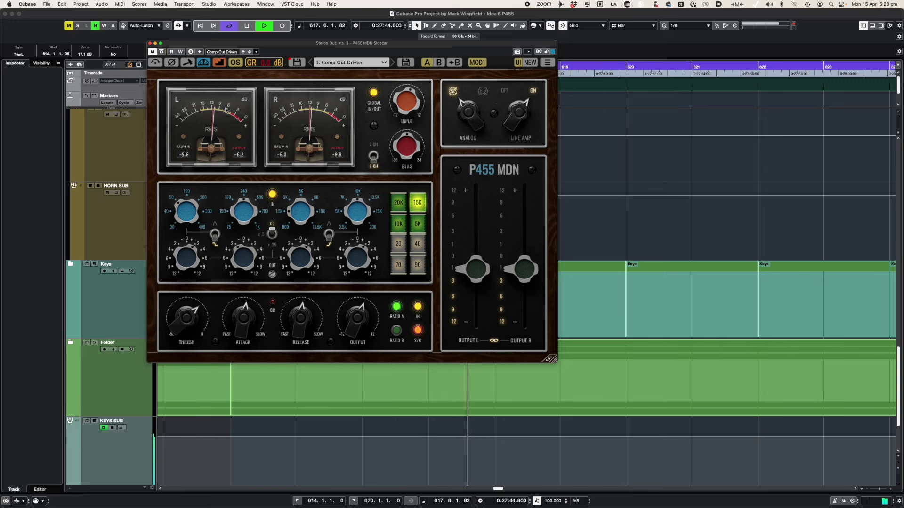
click(473, 272)
drag(473, 272, 473, 274)
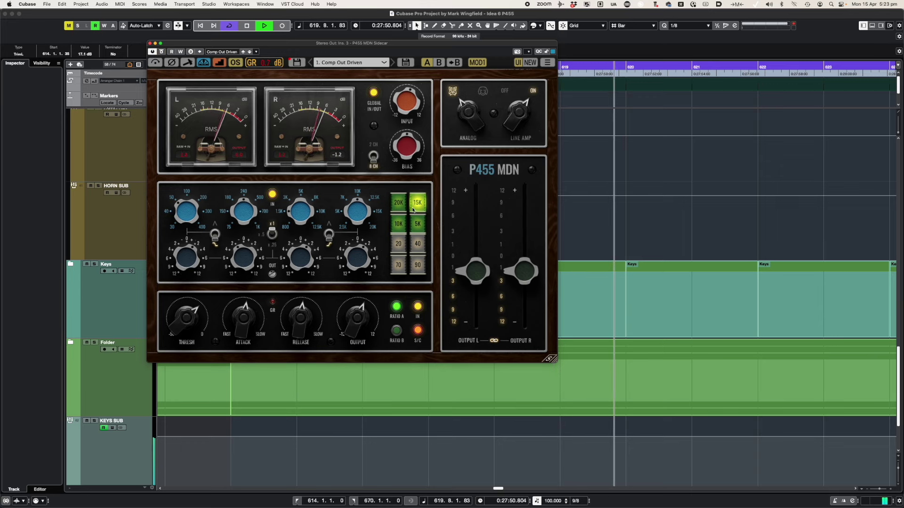
click(373, 152)
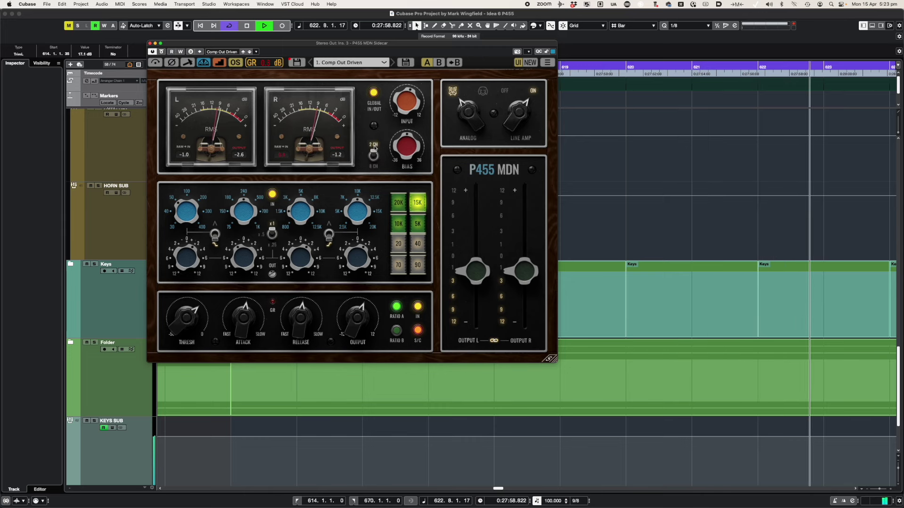
click(374, 170)
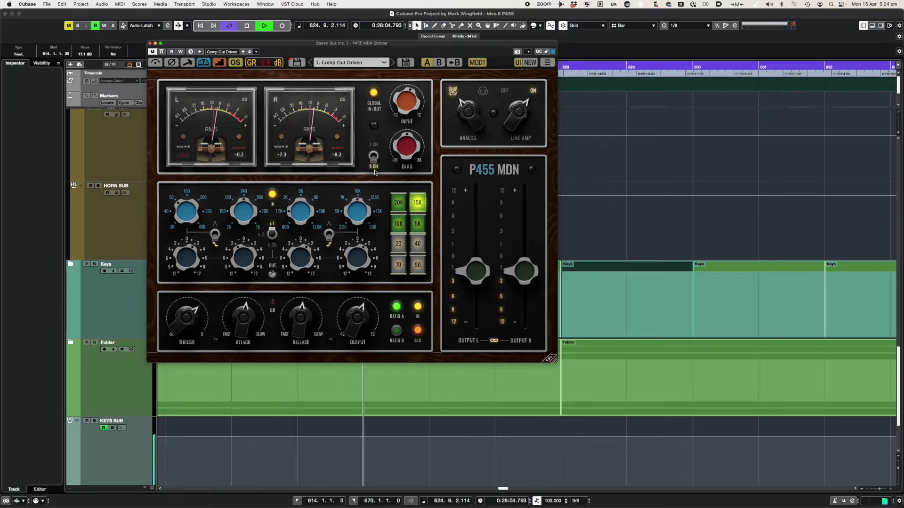
click(374, 151)
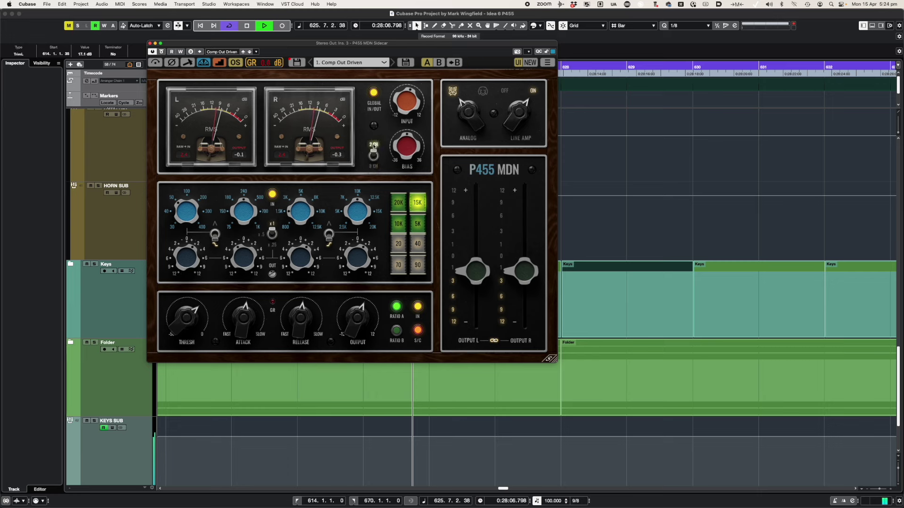
key(space)
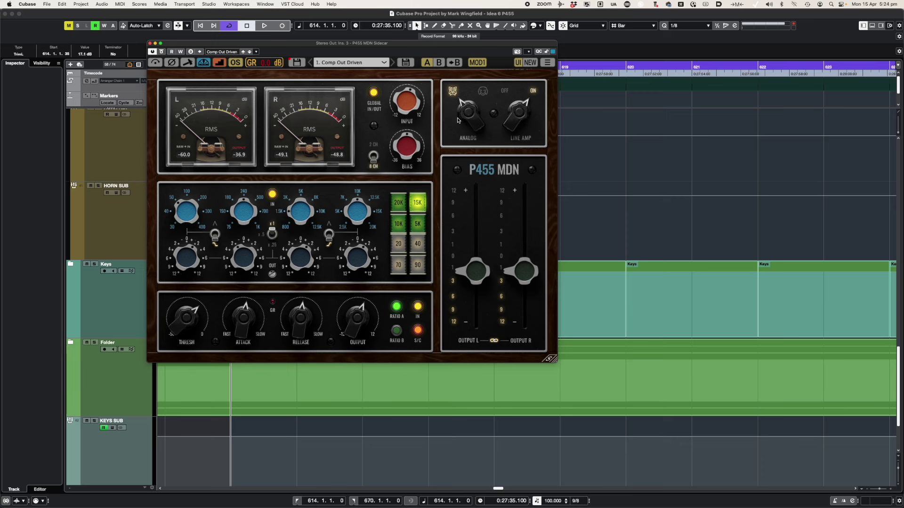
Compare the two Analog modes twice during playback, ending on the first mode, and stop the mix.
key(space)
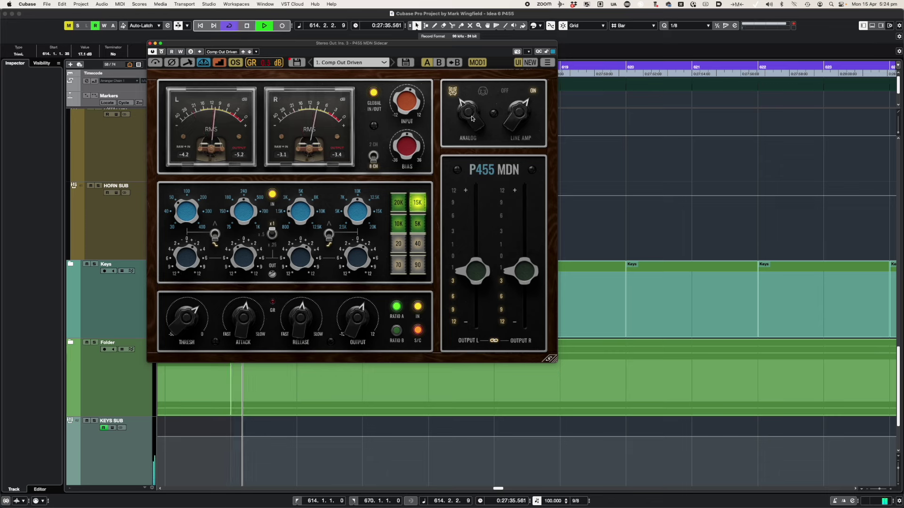
click(483, 92)
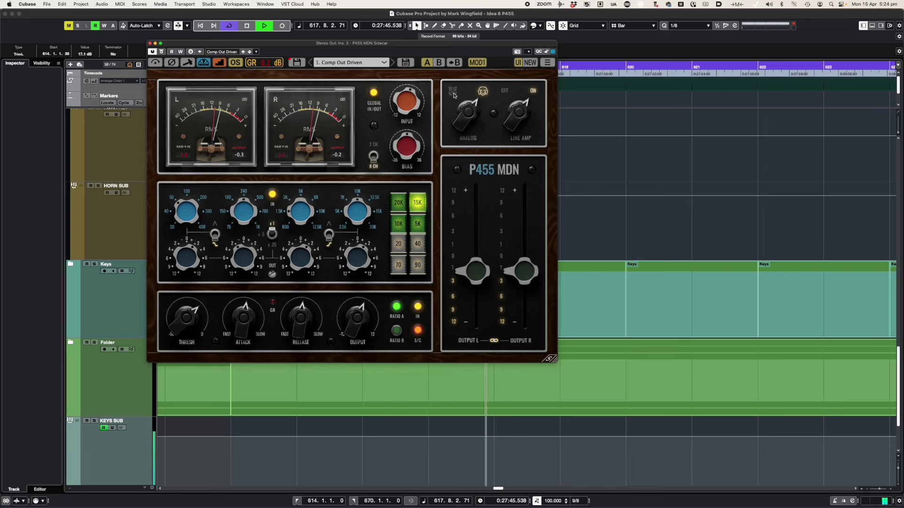
click(454, 112)
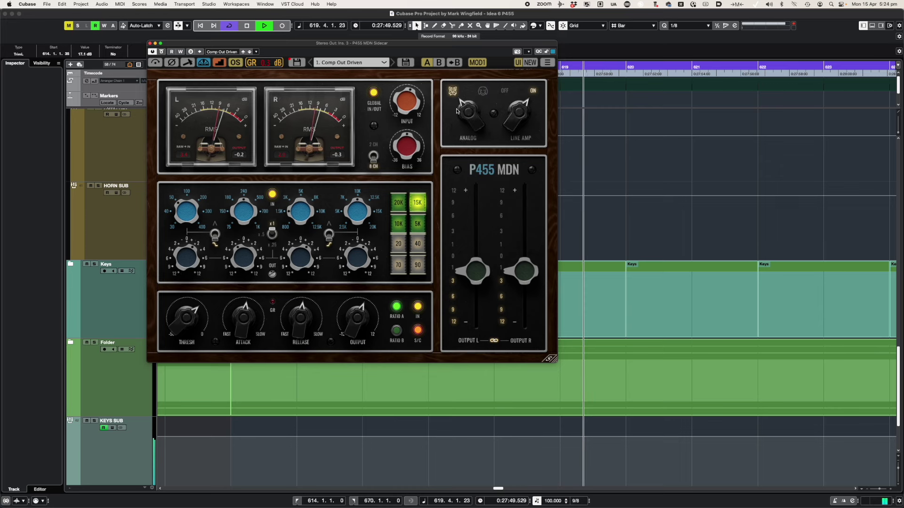
click(483, 92)
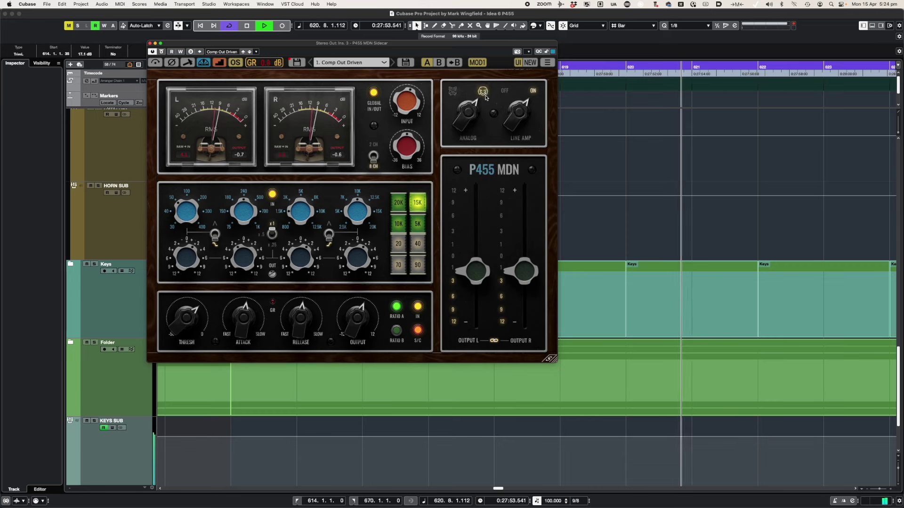
click(453, 93)
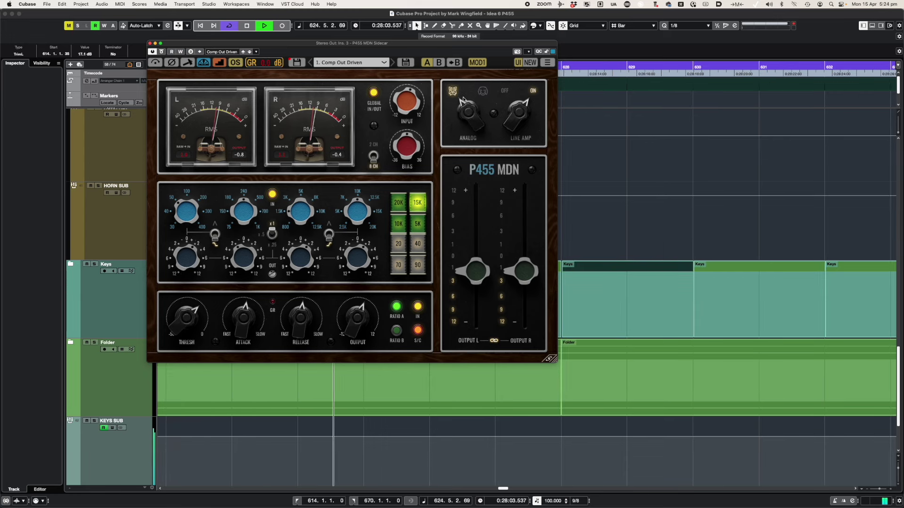
key(space)
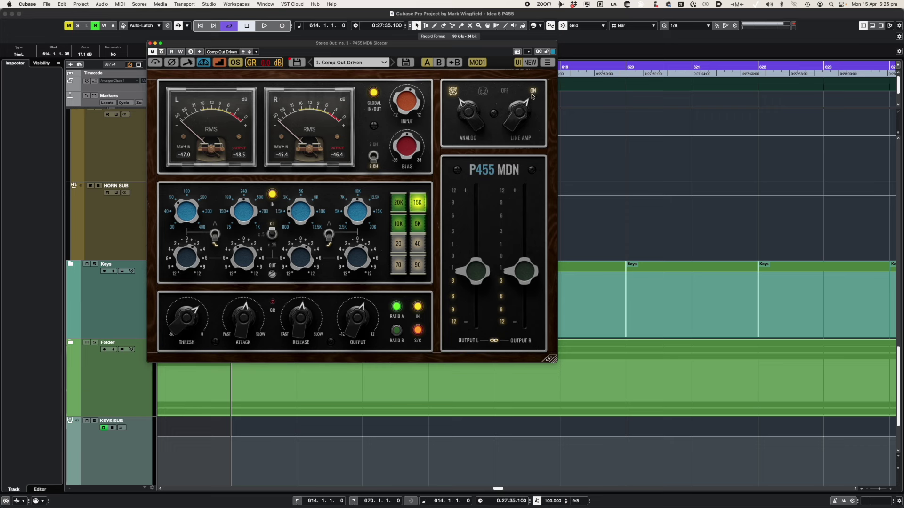
Play the mix and compare the Line Amp off and on twice, ending with it on.
key(space)
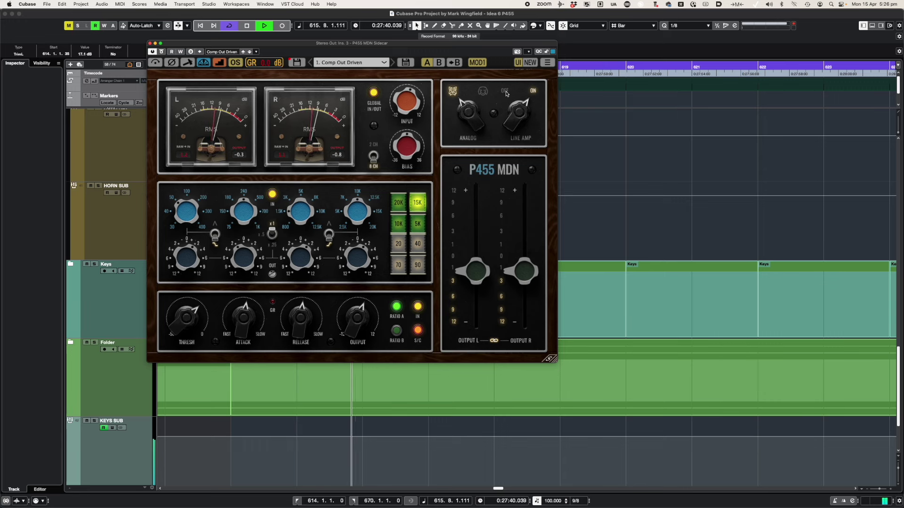
click(506, 93)
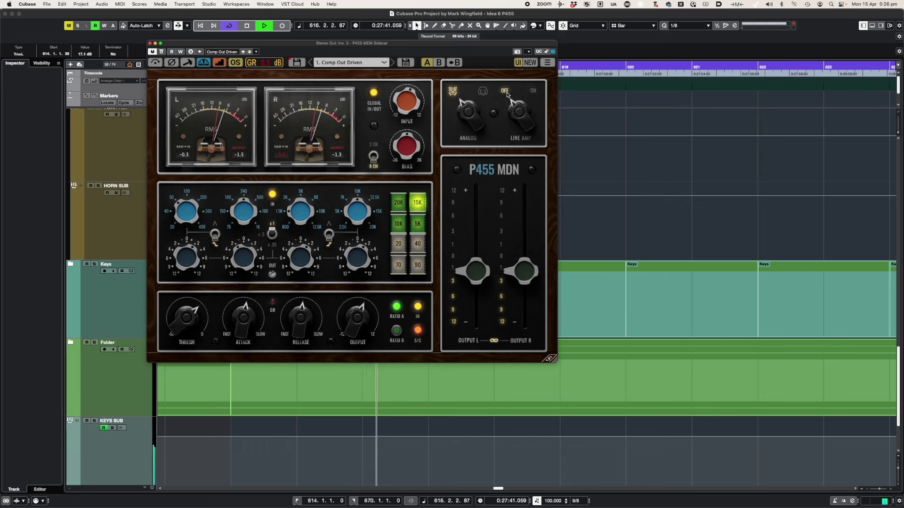
click(534, 94)
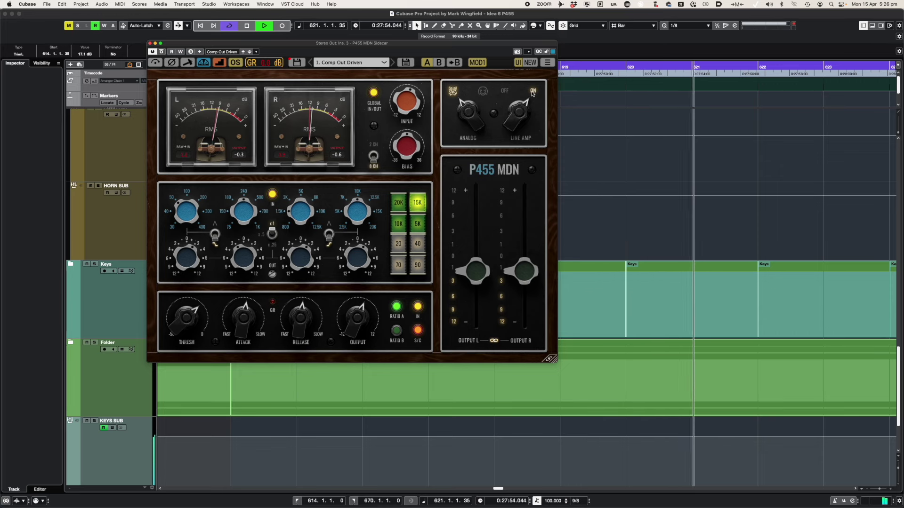
click(506, 96)
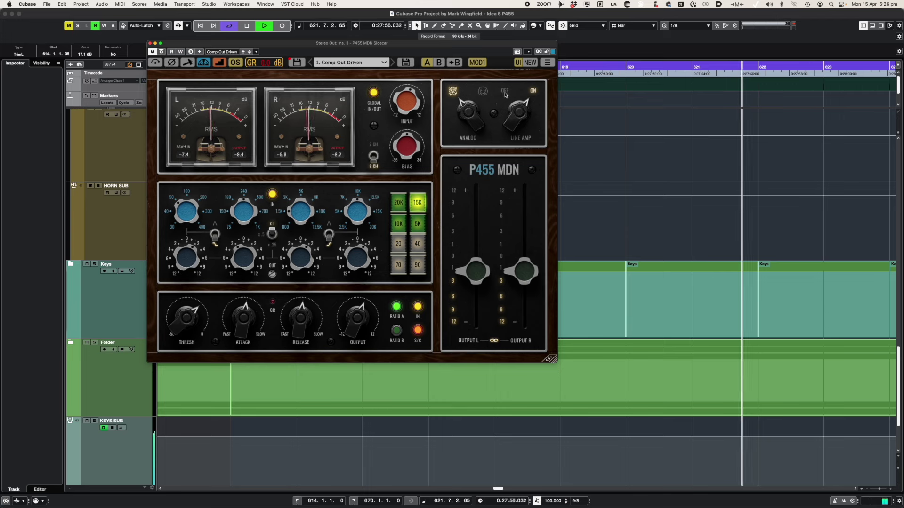
click(531, 94)
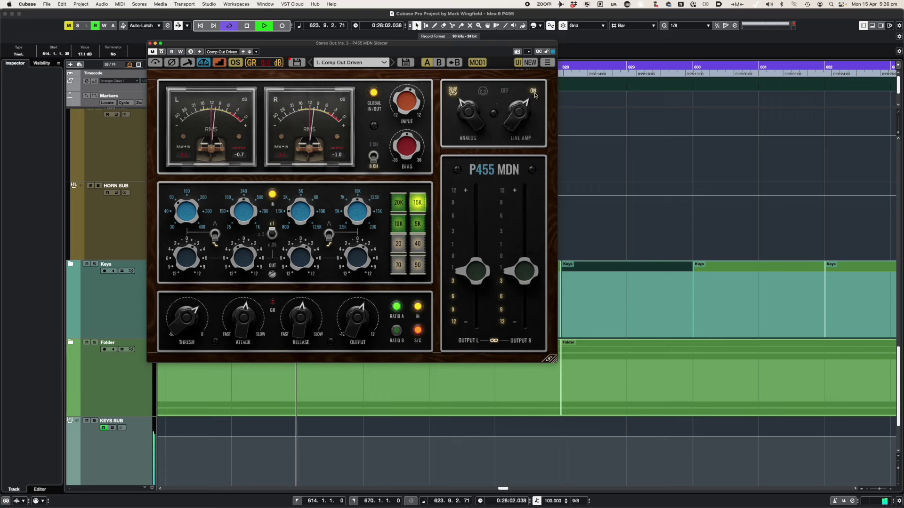
Compare the MOD1 and MOD2 modes repeatedly on the playing mix, stop playback and leave the plug-in on MOD2.
click(478, 64)
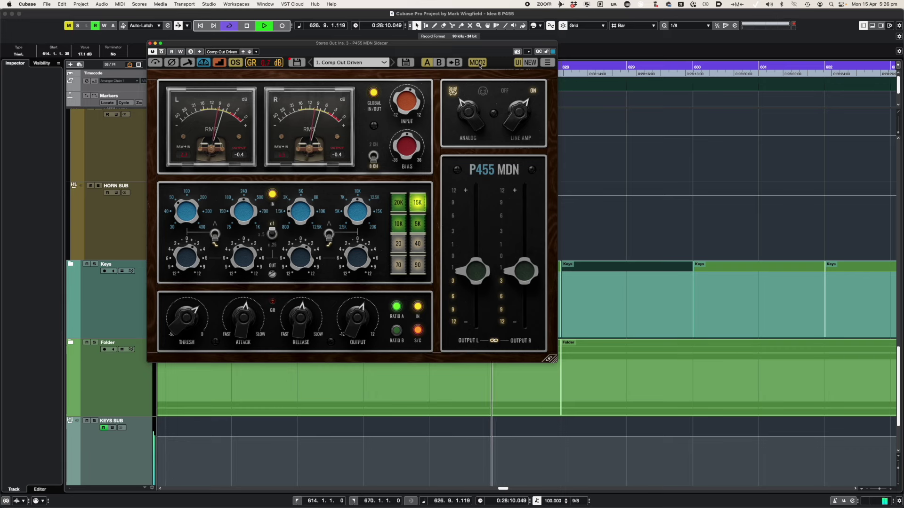
click(478, 63)
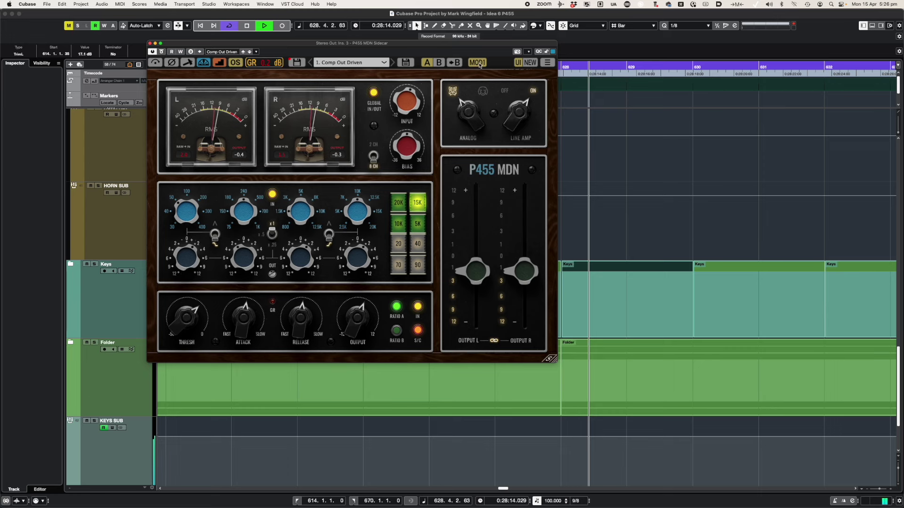
click(478, 63)
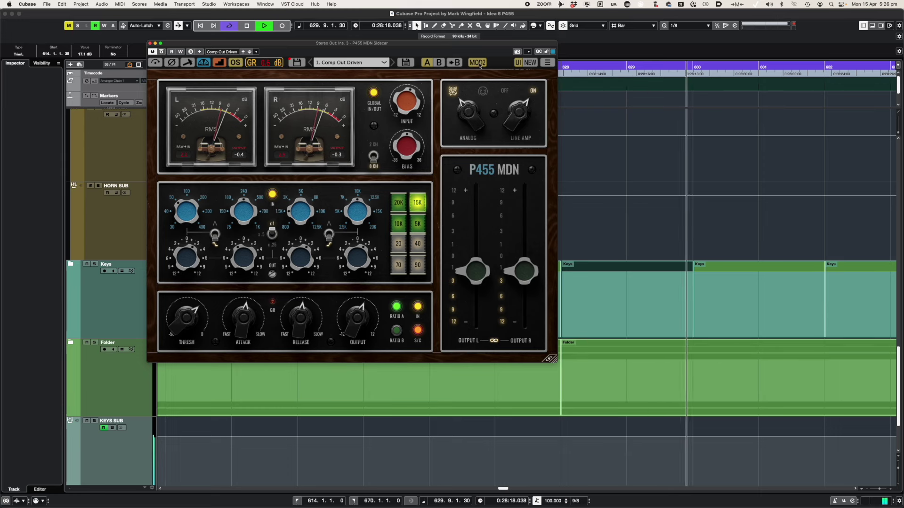
click(478, 63)
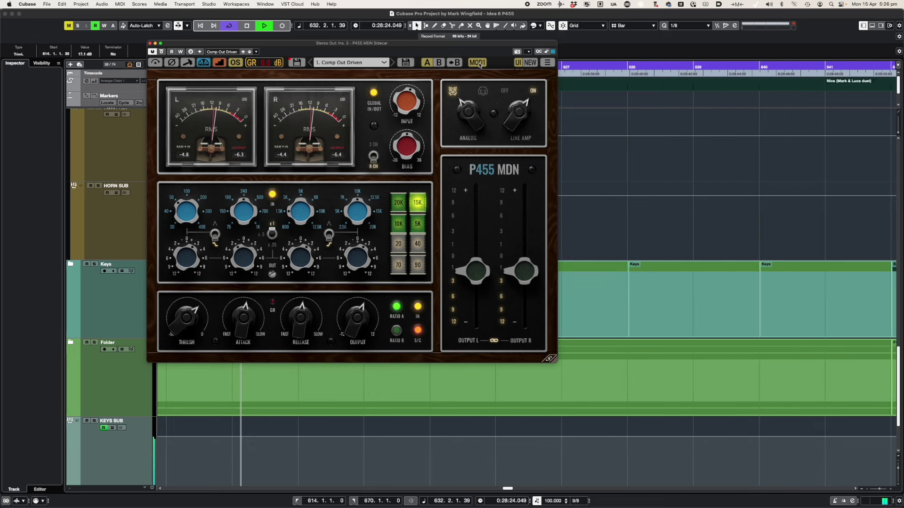
click(478, 63)
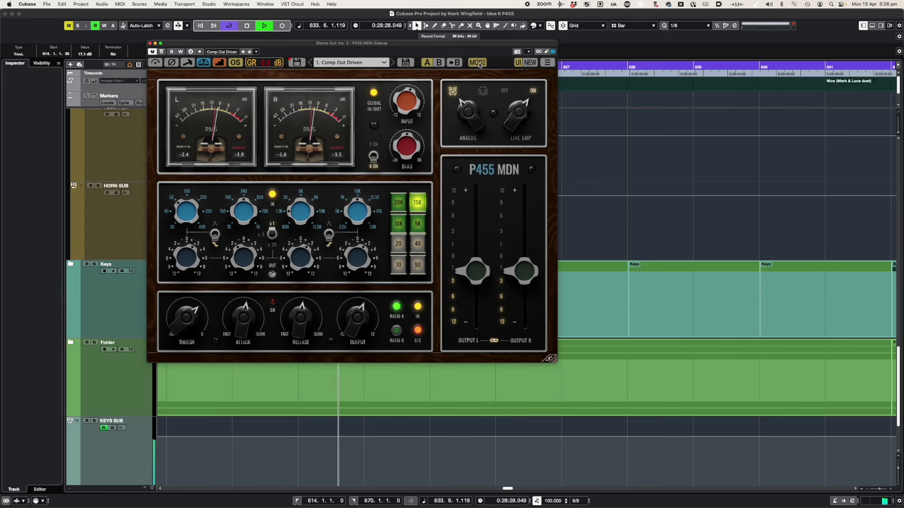
key(space)
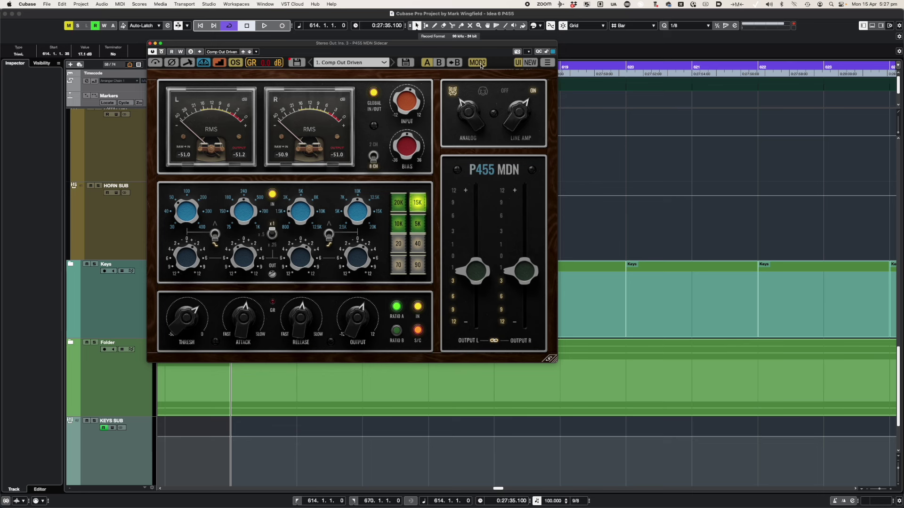
click(477, 62)
click(476, 66)
Sweep the compressor Output between 12 dB and about -8.5 dB during playback, stop the mix and return the knob to slightly above centre.
mouse_move(359, 339)
mouse_move(279, 276)
mouse_move(369, 325)
key(space)
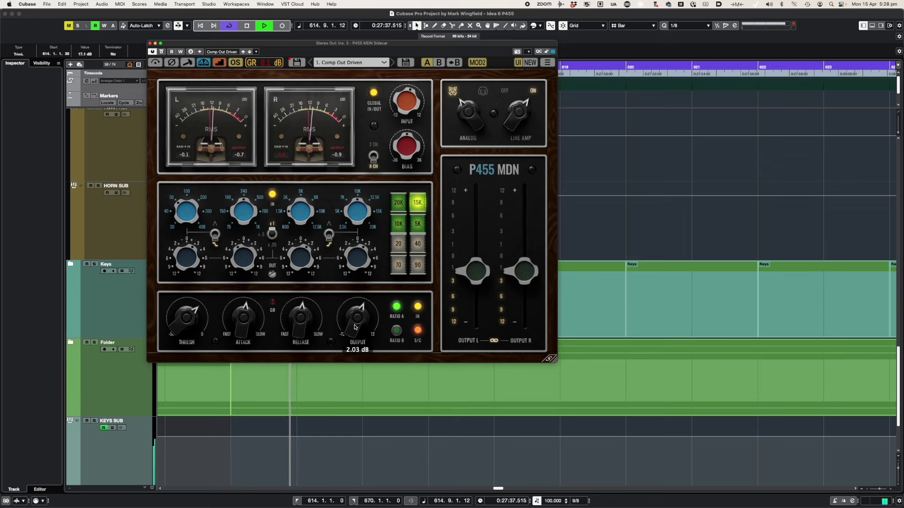
drag(357, 328, 353, 282)
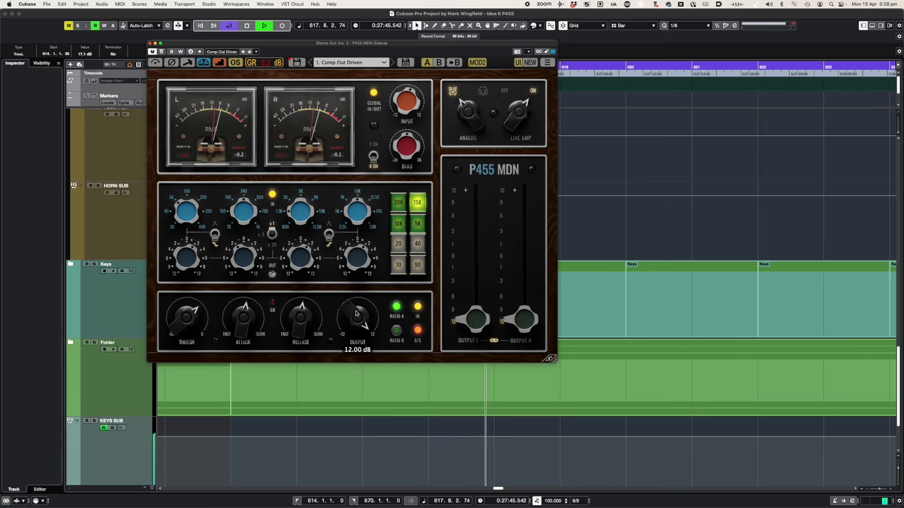
drag(356, 314, 351, 375)
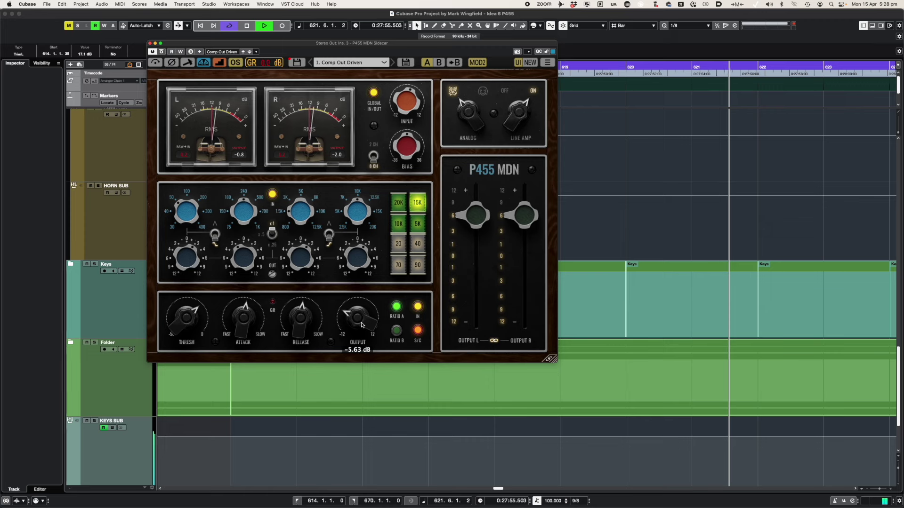
drag(362, 325, 345, 337)
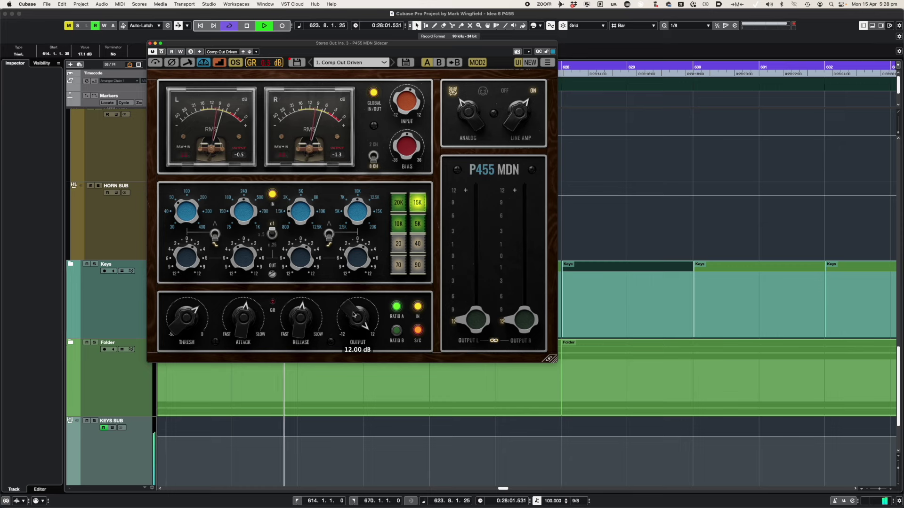
drag(353, 315, 351, 367)
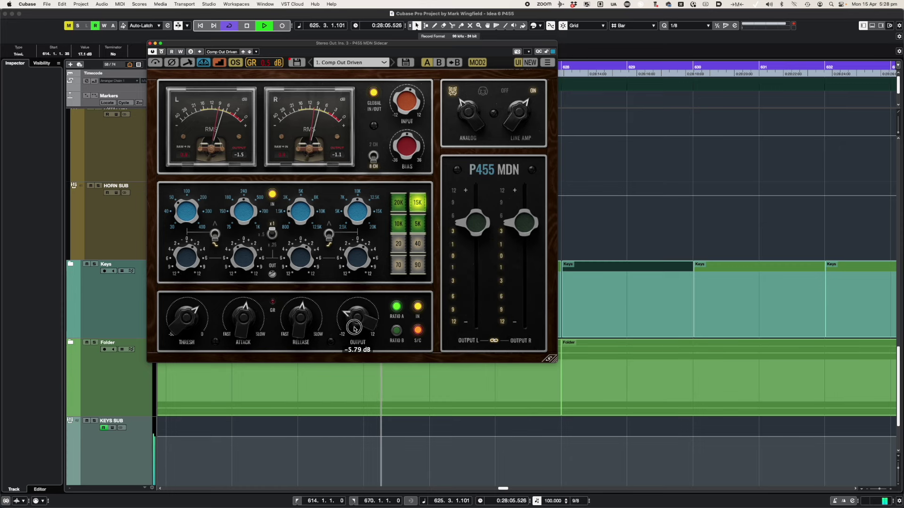
drag(362, 304, 362, 322)
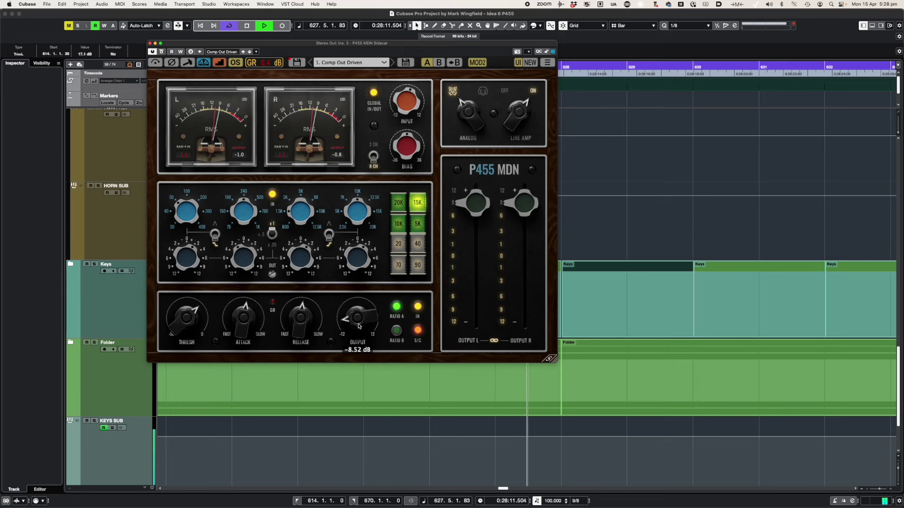
drag(357, 326, 362, 244)
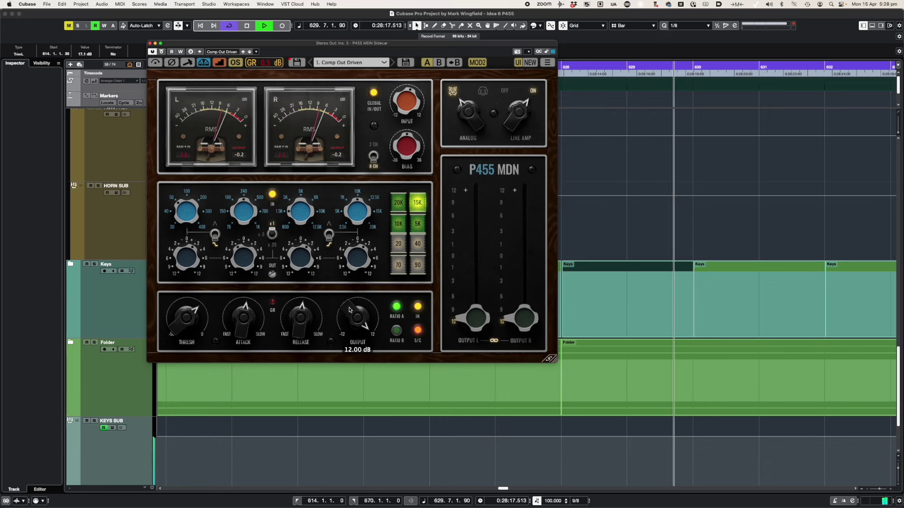
drag(349, 310, 354, 387)
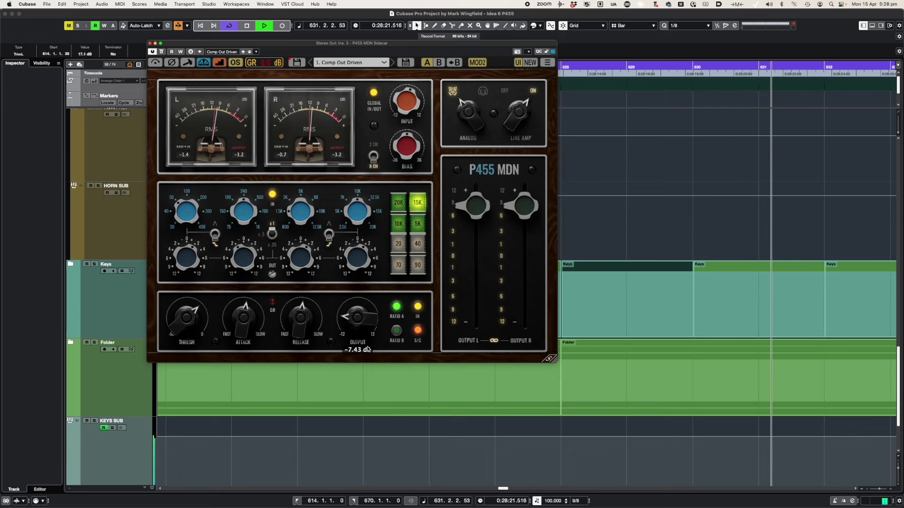
key(space)
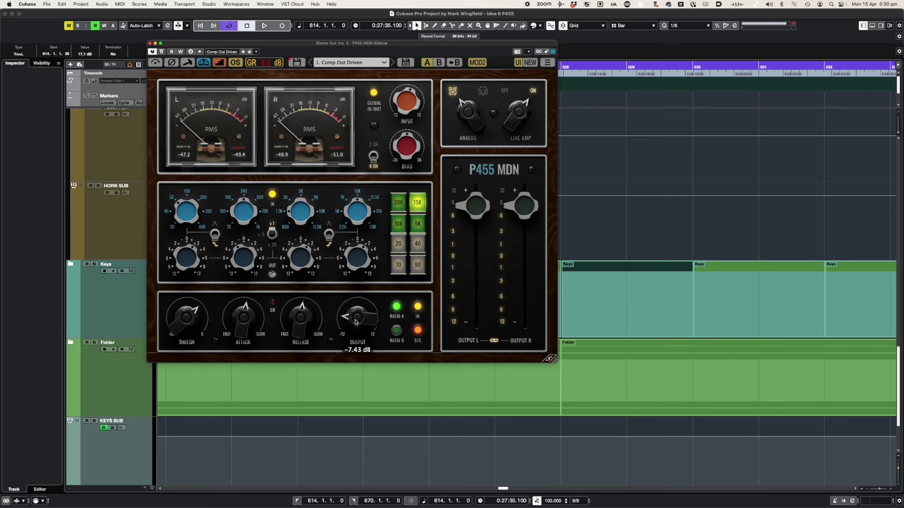
drag(355, 322, 358, 301)
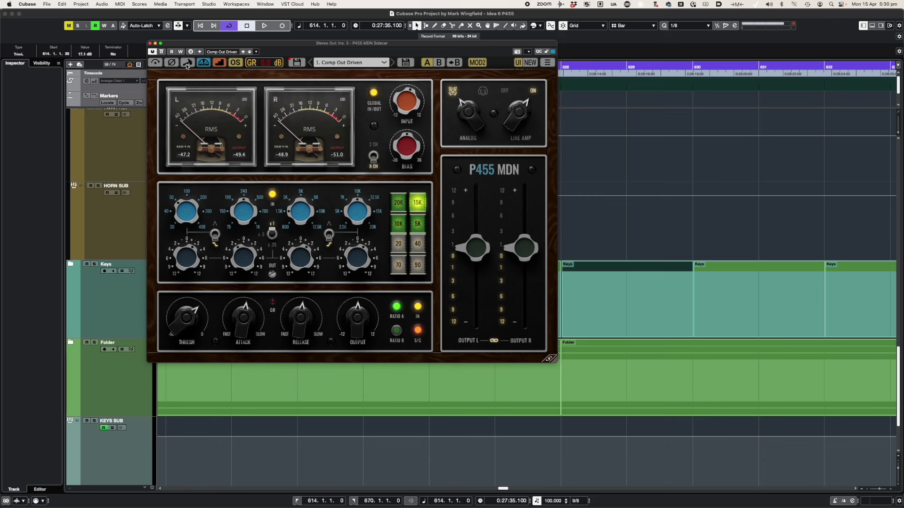
Replay the loop and audition the green ramp mode against the orange stepped mode, ending on the stepped mode.
key(space)
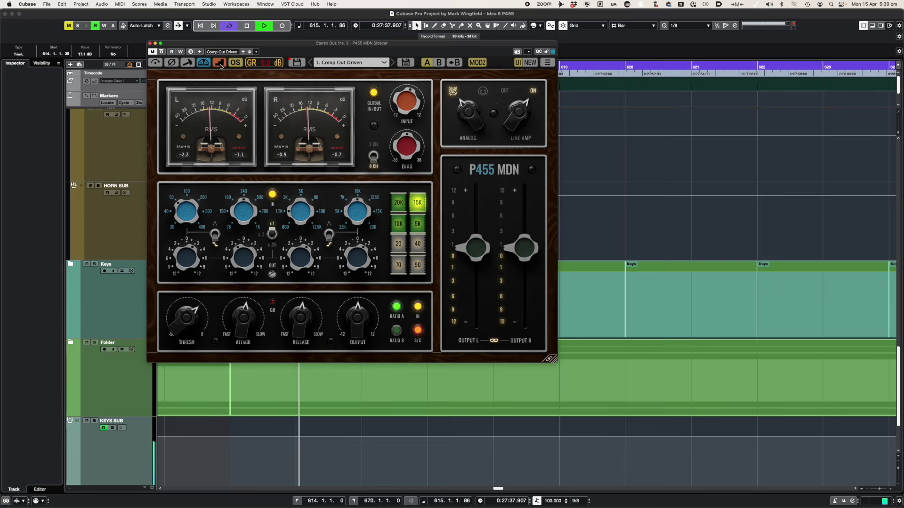
click(220, 63)
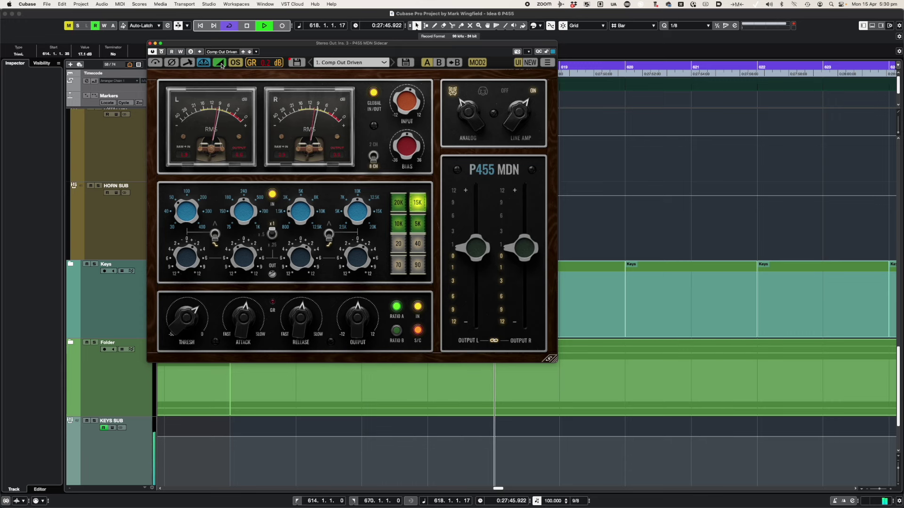
click(219, 63)
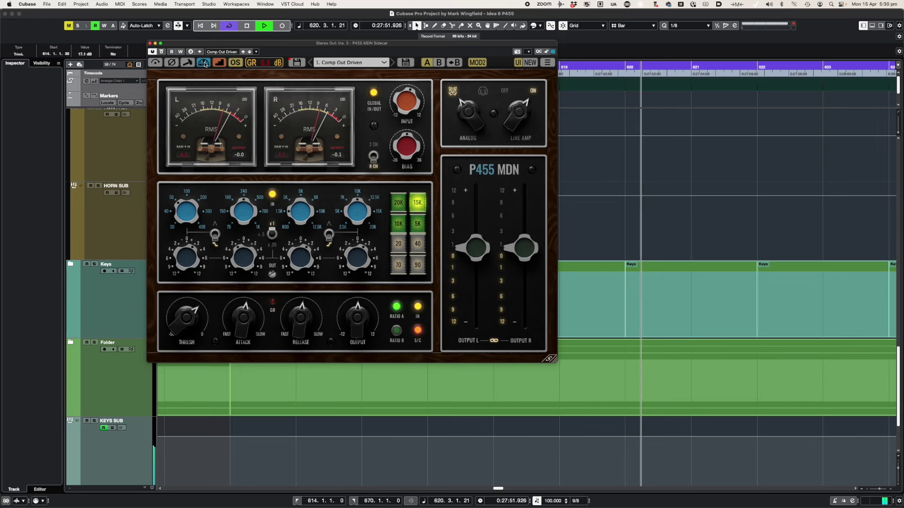
Audition the mix with the blue scales option off, turn it on again and stop playback.
click(203, 63)
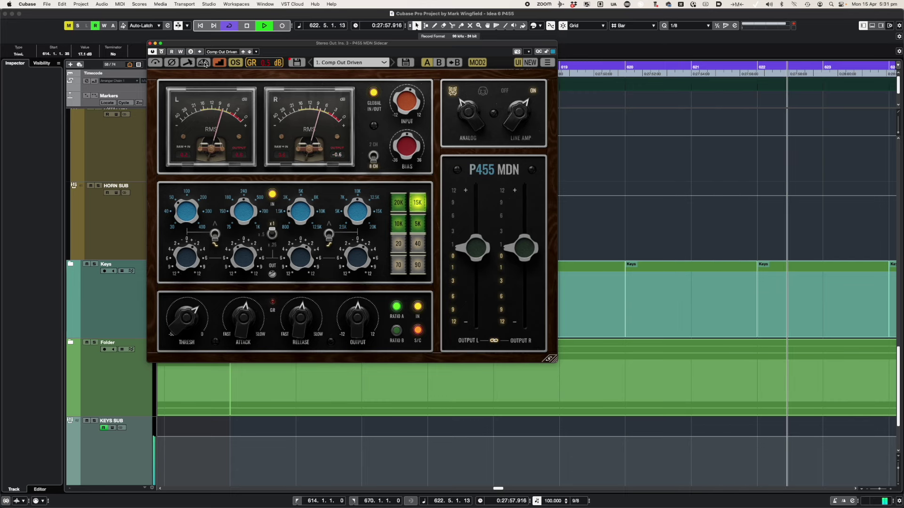
click(203, 63)
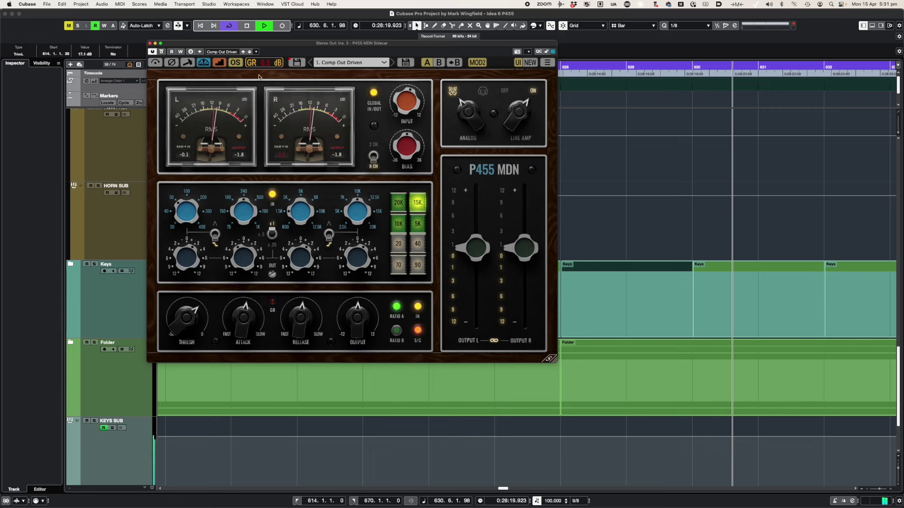
key(space)
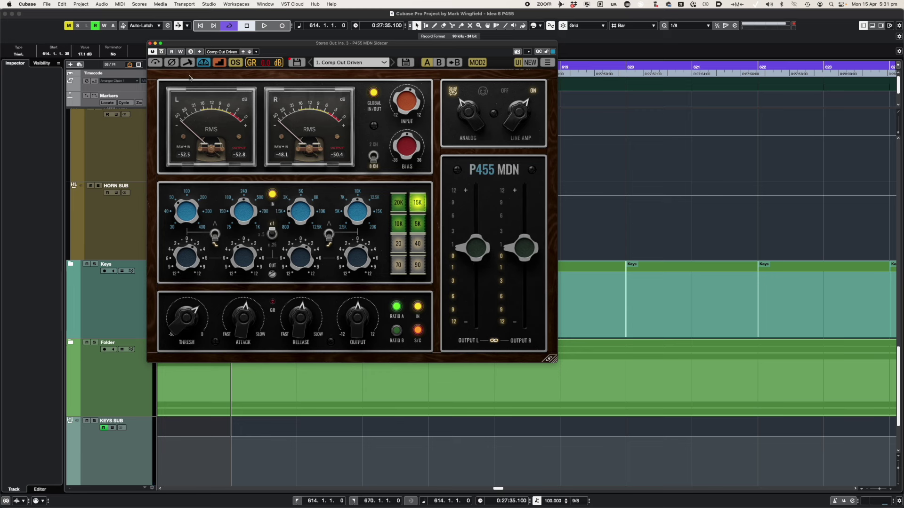
Configure state B with the hammer option on, the scales option off and the channel switch on 2 CH, and check it against state A.
click(440, 64)
click(205, 65)
click(373, 152)
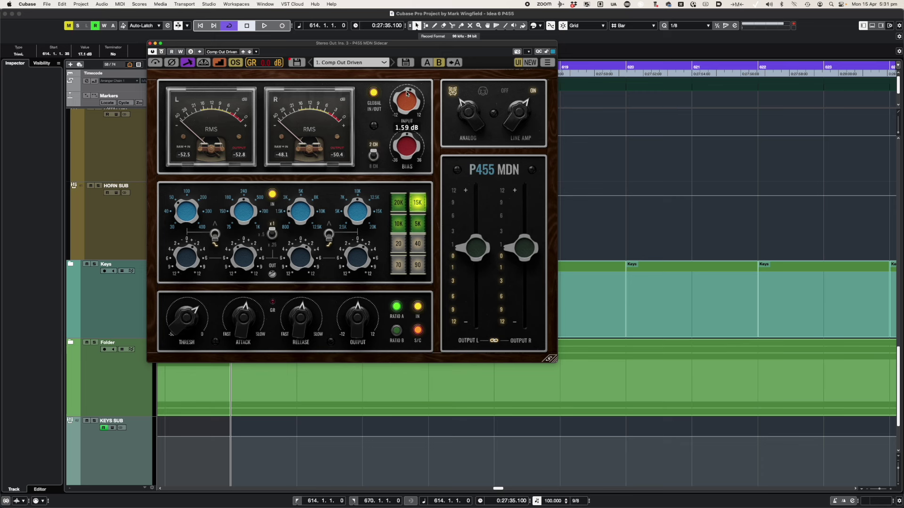
click(427, 66)
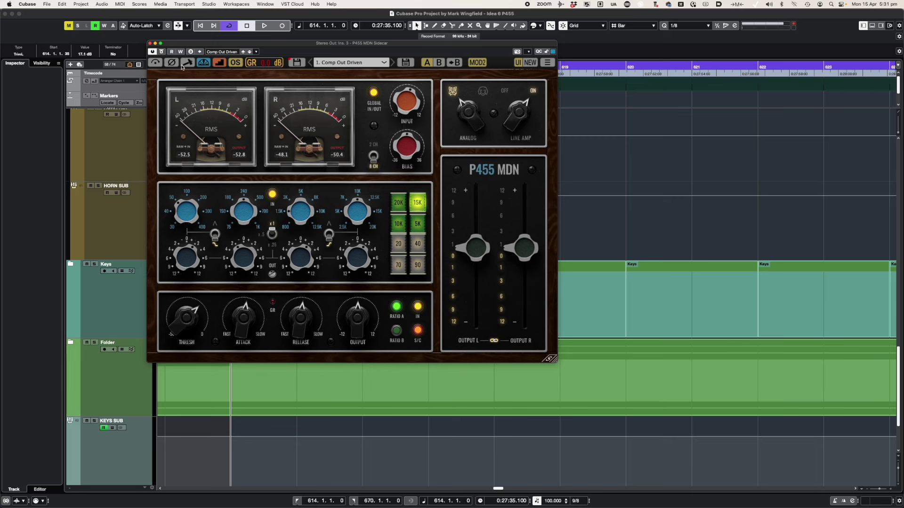
click(437, 65)
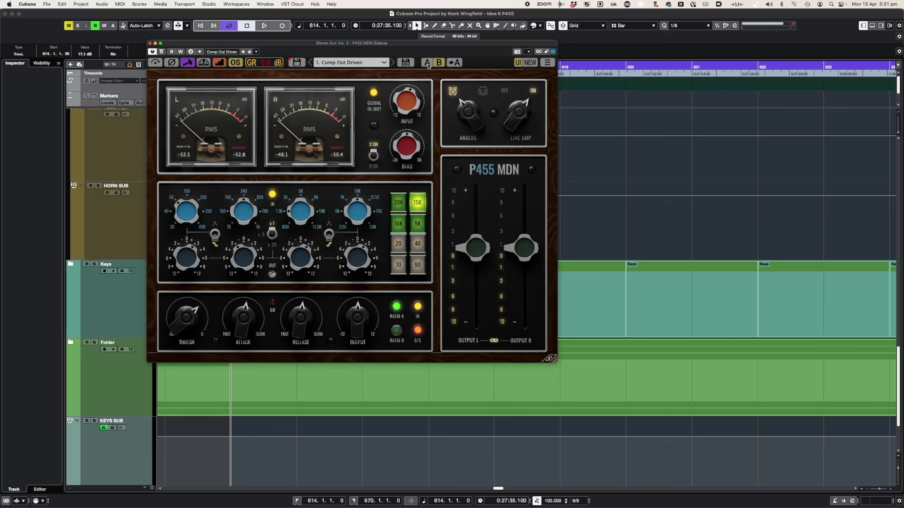
click(428, 66)
Play the mix and compare states A and B, ending on B.
key(space)
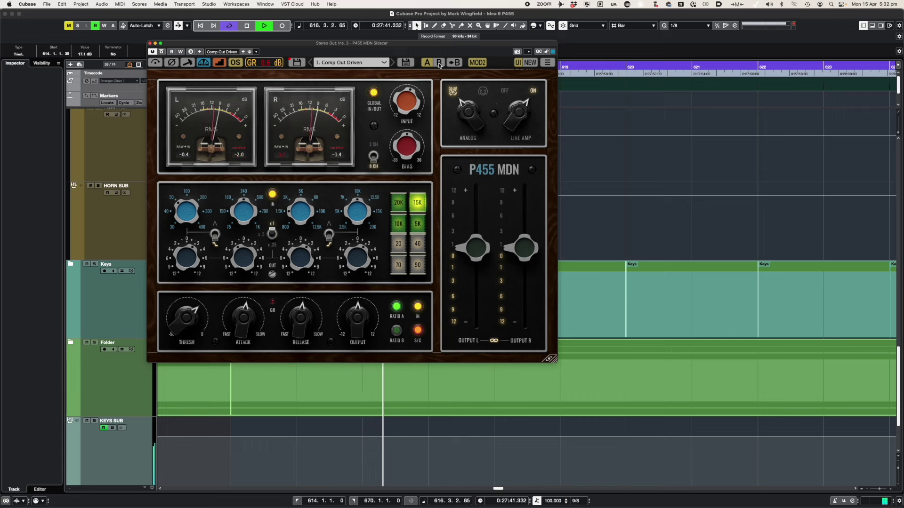
click(439, 63)
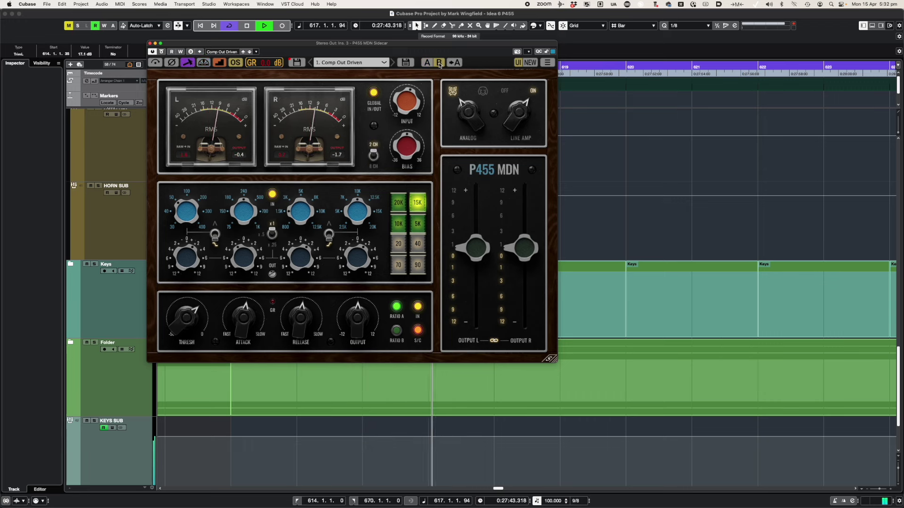
click(427, 63)
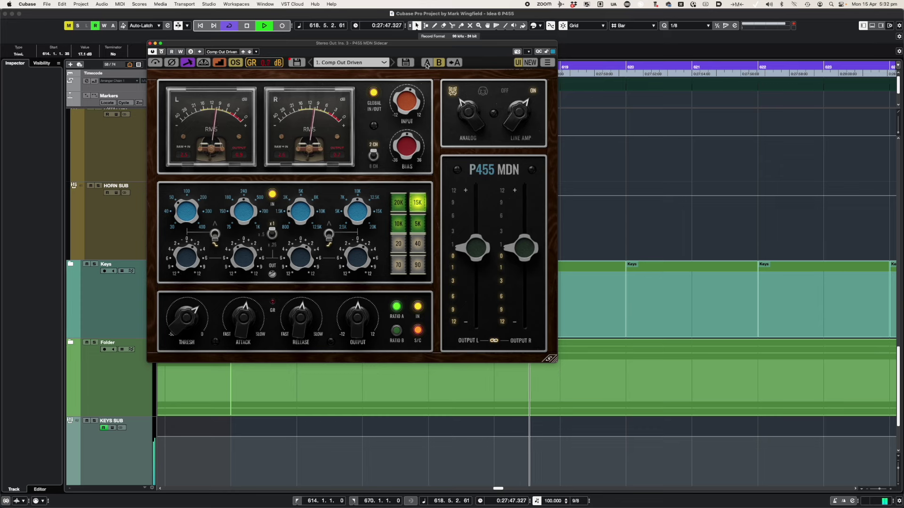
click(426, 63)
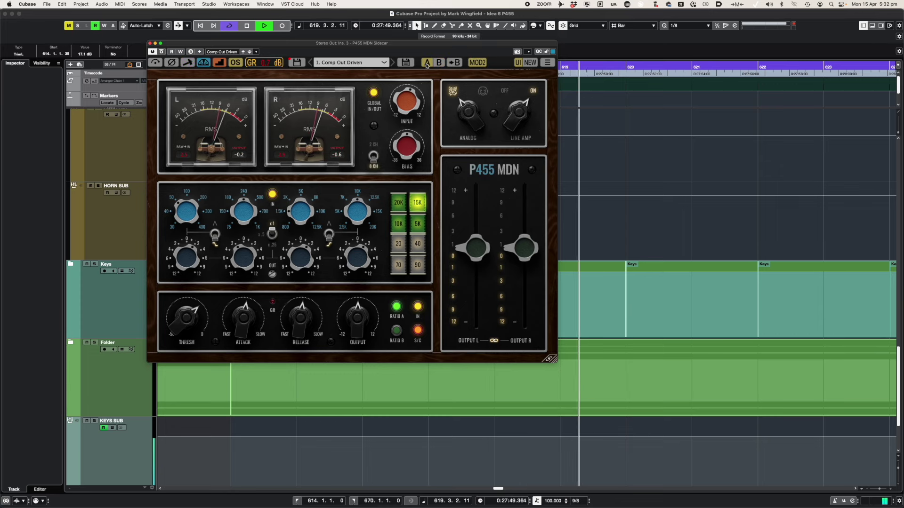
click(439, 63)
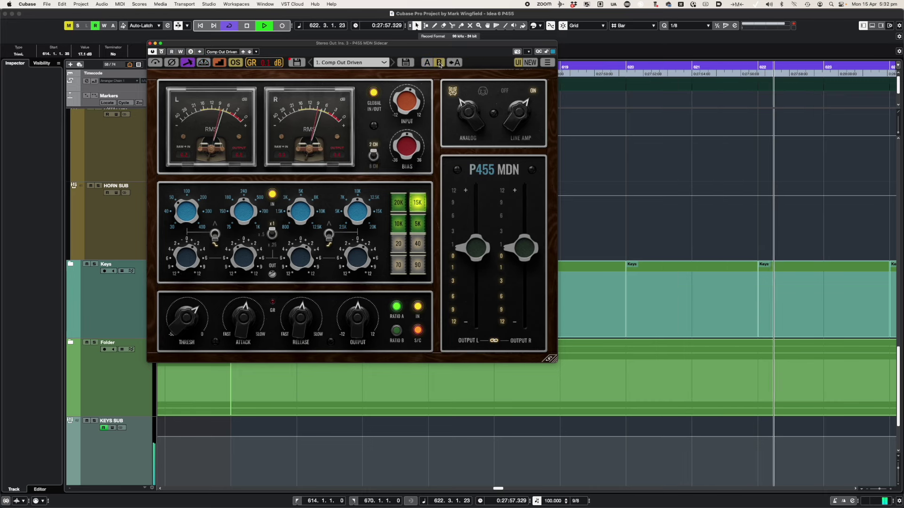
Compare plug-in states A and B during playback, ending on A, and stop playback.
click(428, 64)
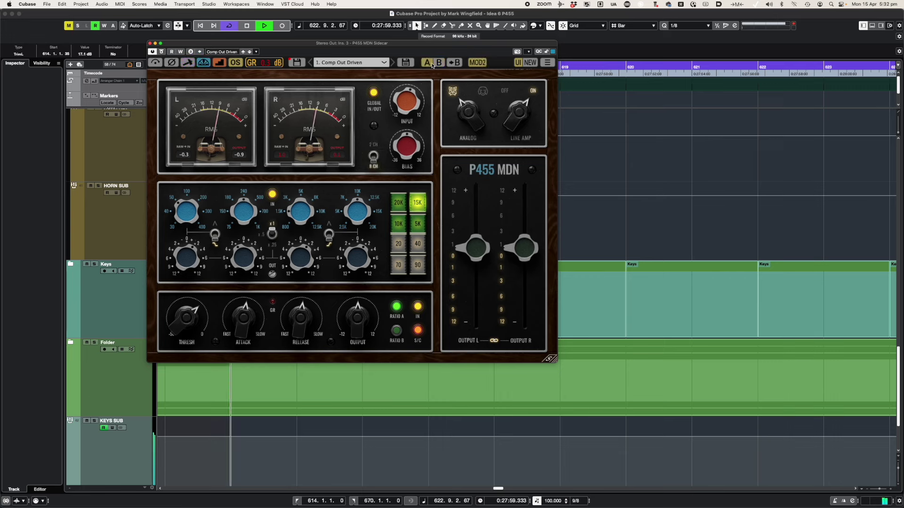
click(438, 63)
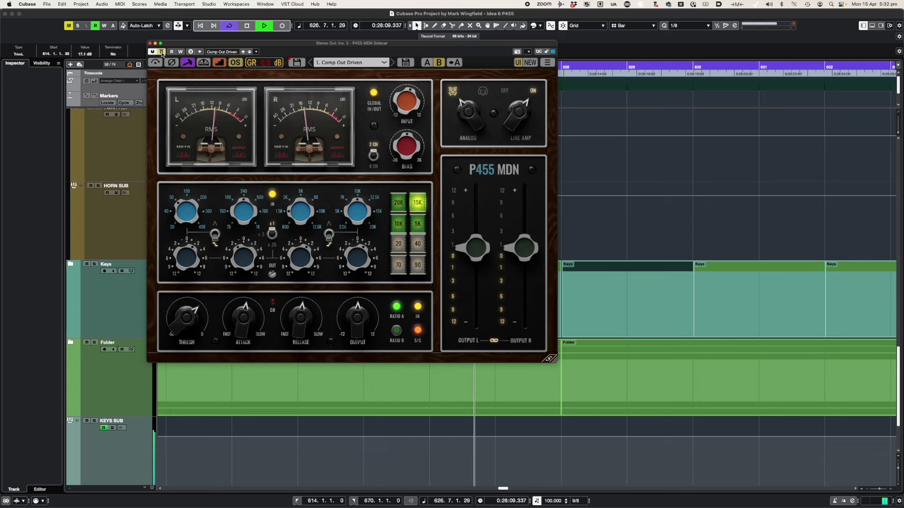
click(427, 63)
mouse_move(482, 247)
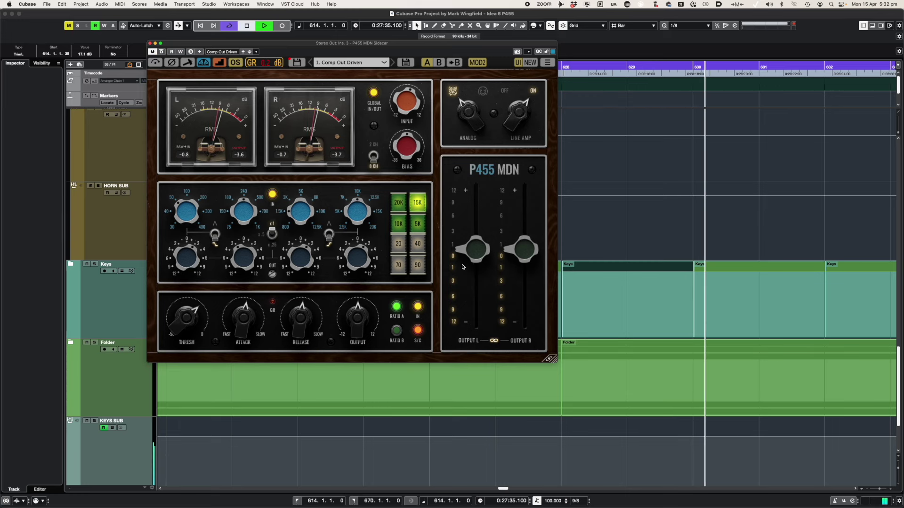
key(space)
mouse_move(462, 267)
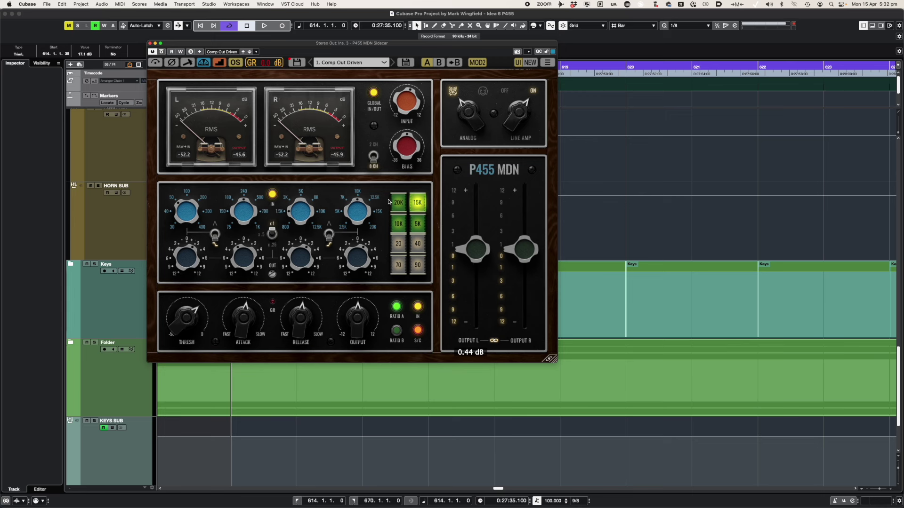
click(218, 63)
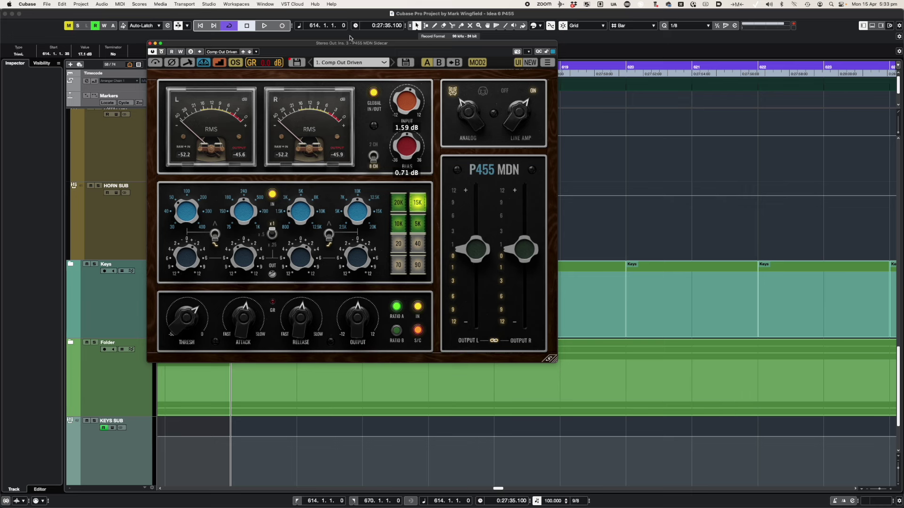
drag(351, 43, 311, 41)
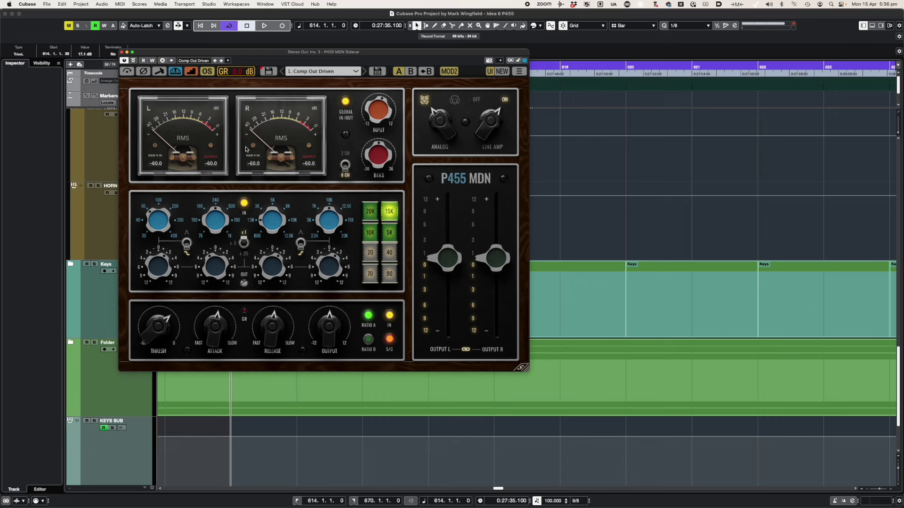
drag(343, 54, 349, 52)
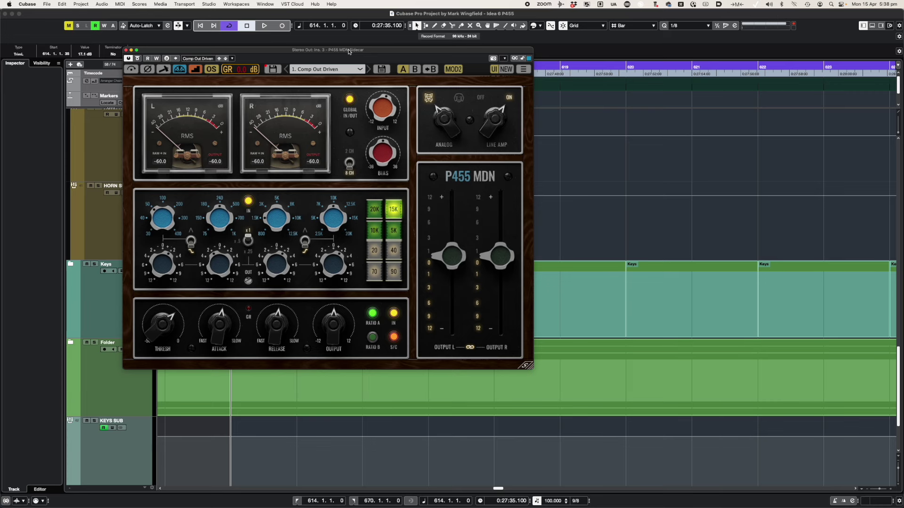
drag(419, 52, 450, 54)
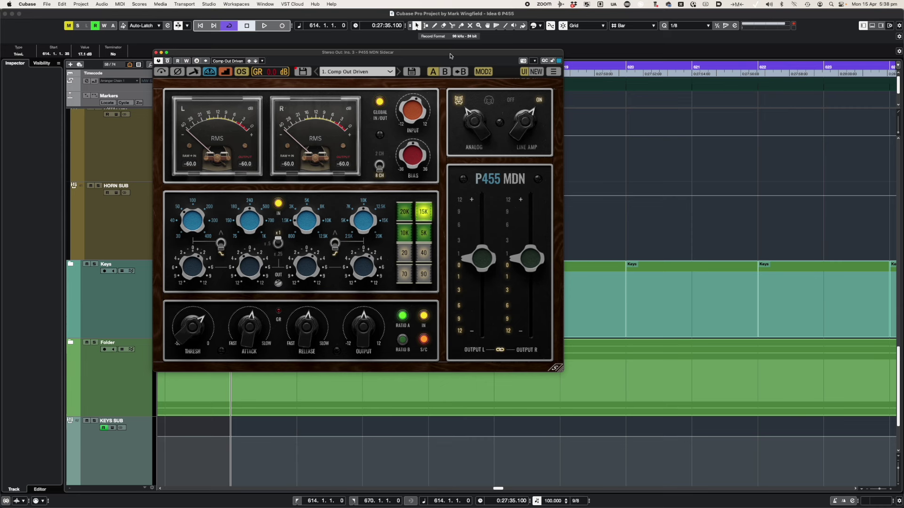
click(310, 494)
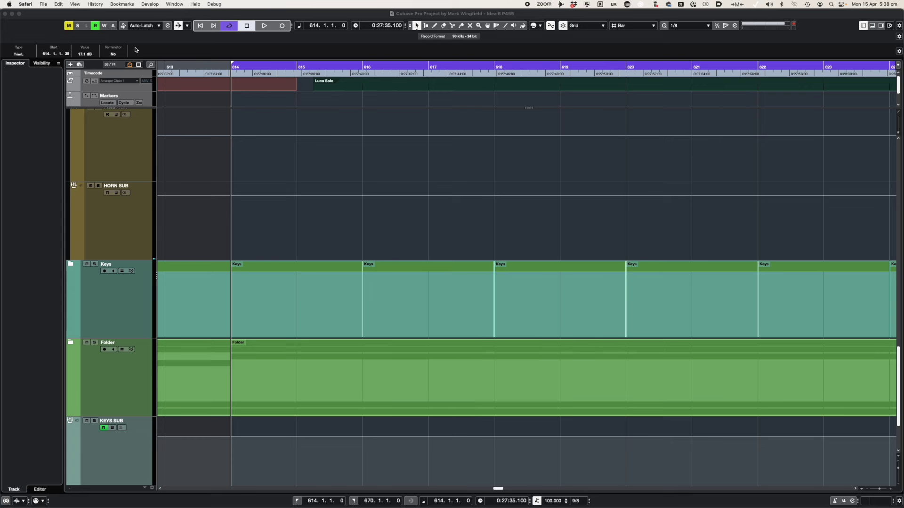
click(245, 14)
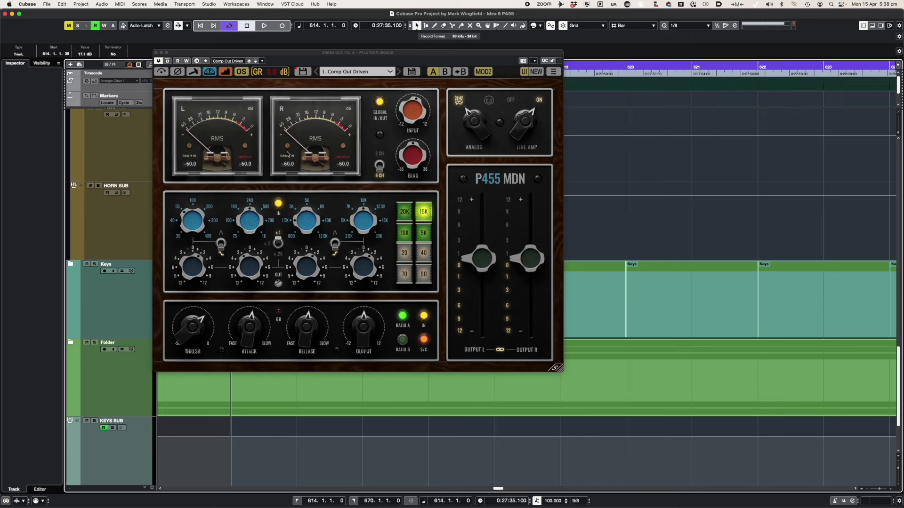
drag(371, 56, 377, 57)
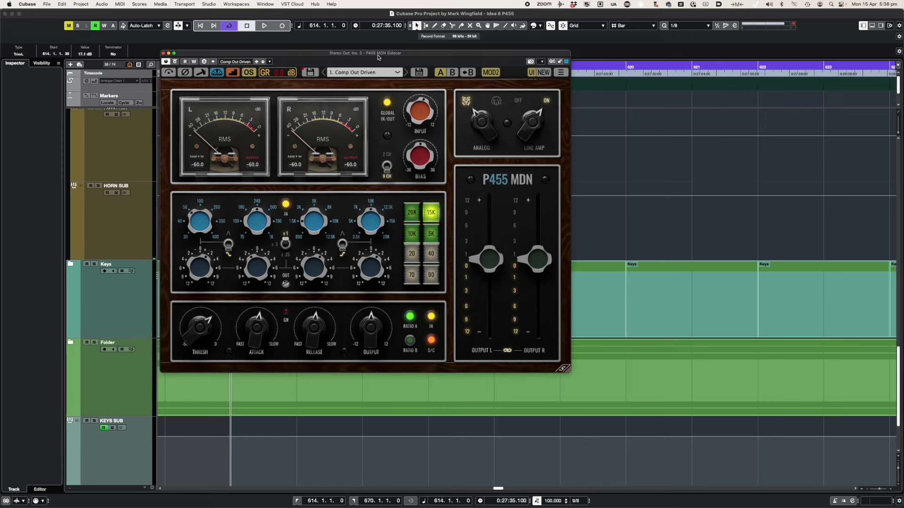